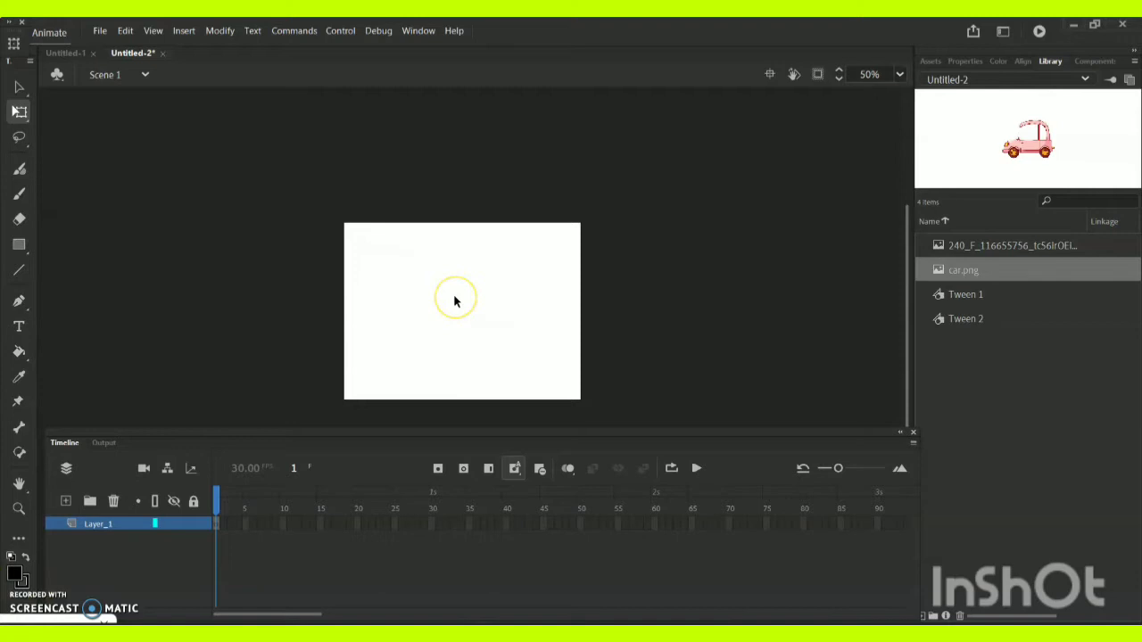
Step: Delete Tween 1 and Tween 2 from the library, keeping the landscape image and car.png
left_click(984, 250)
left_click(977, 272)
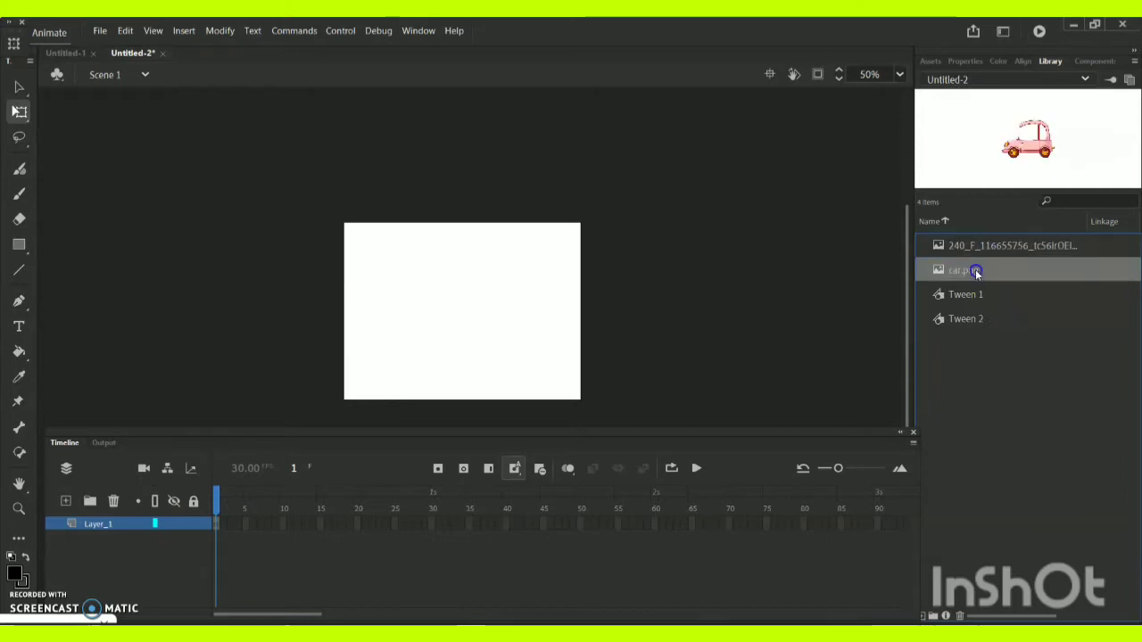
left_click(966, 300)
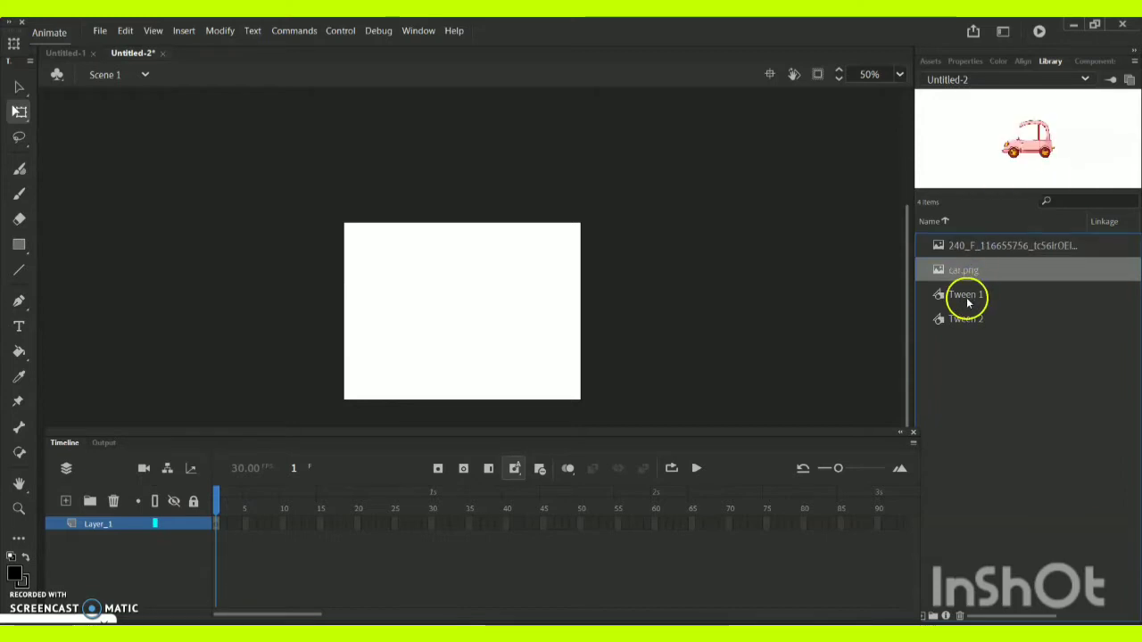
key("Delete")
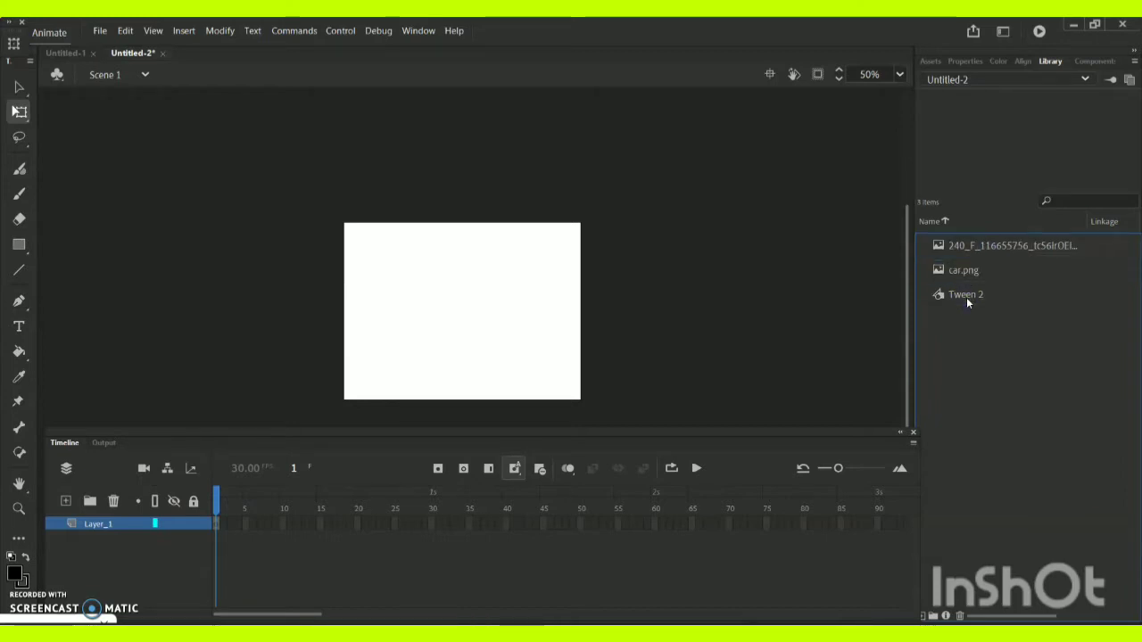
left_click(966, 295)
key("Delete")
Step: Rename Layer_1 to 'bg'
left_click(969, 253)
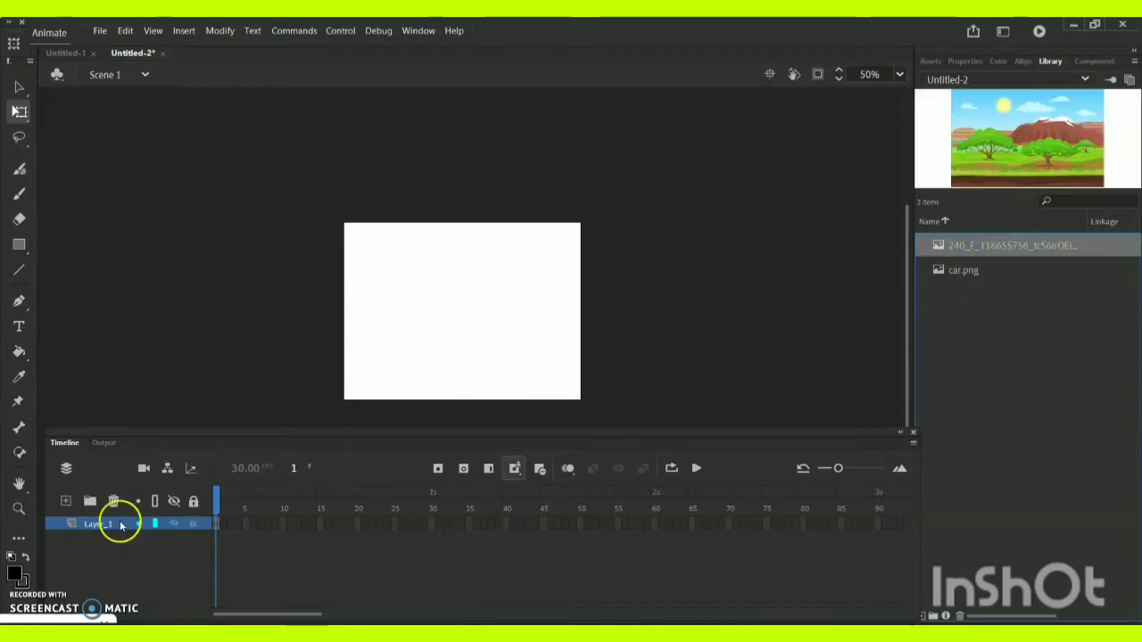
double_click(102, 524)
type("bg")
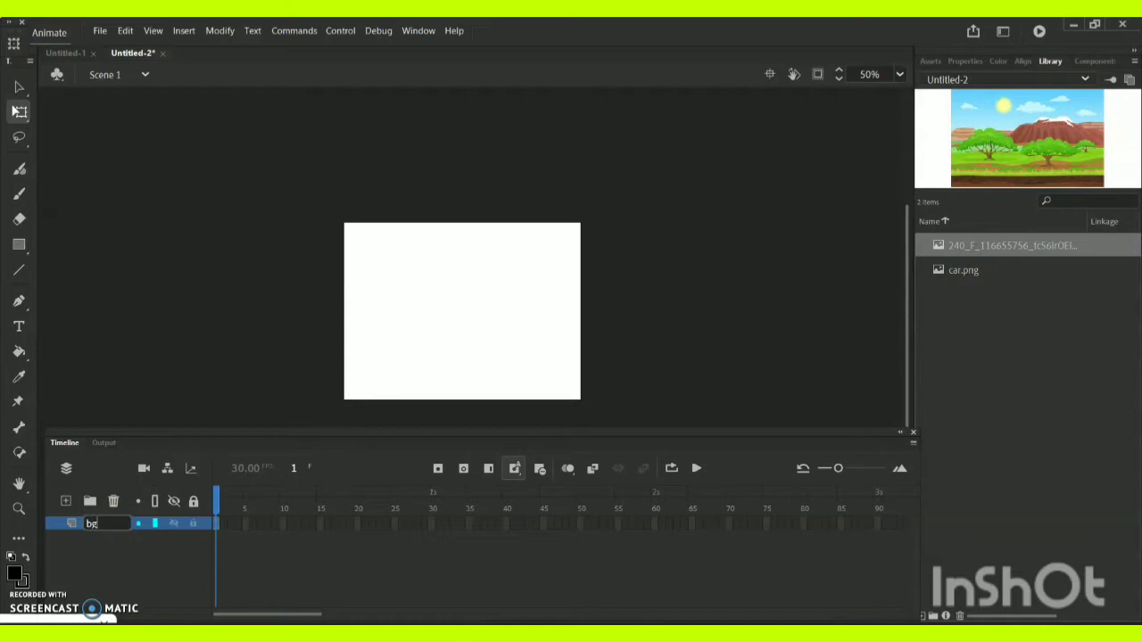
left_click(206, 356)
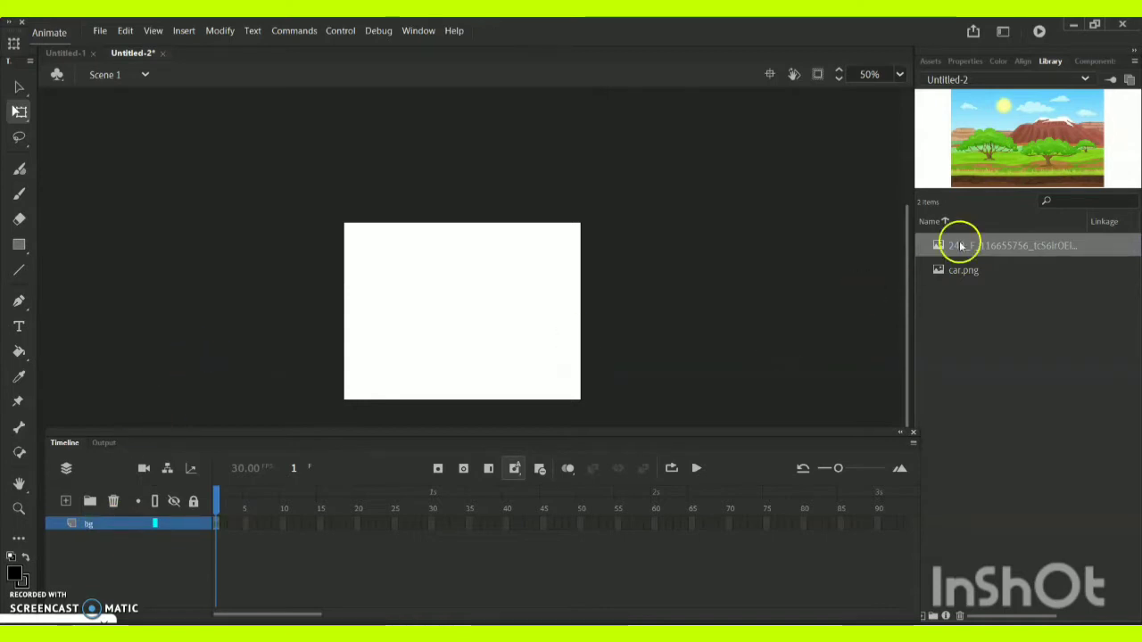
Step: Drag the landscape bitmap onto the stage and stretch it past the stage's top and bottom edges
left_click_drag(1015, 162, 470, 304)
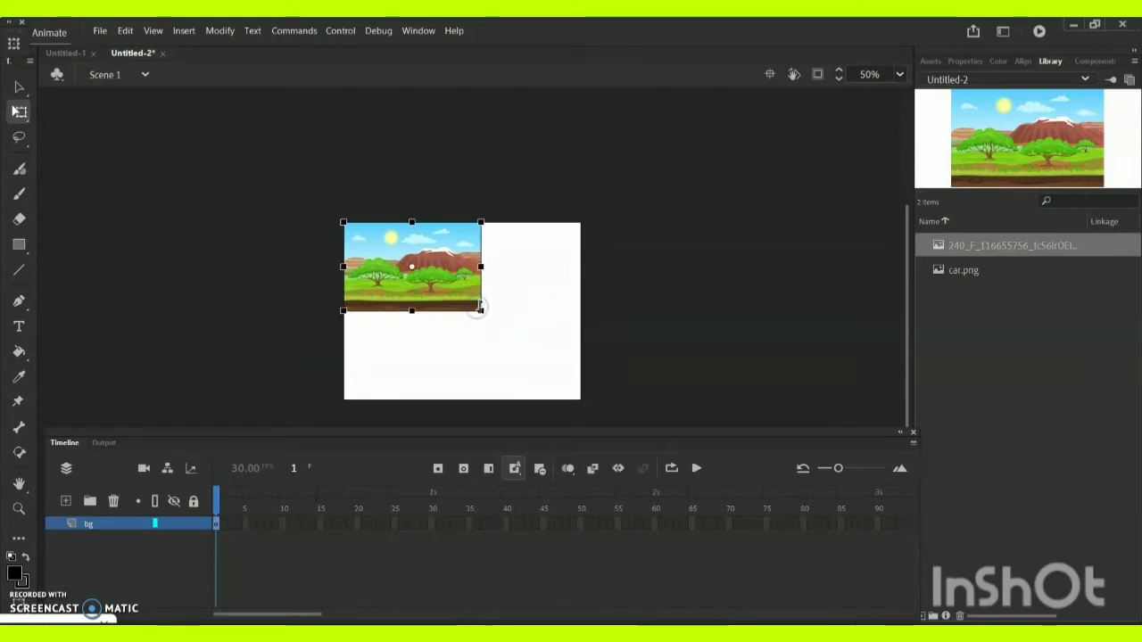
left_click_drag(480, 310, 574, 395)
left_click(425, 386)
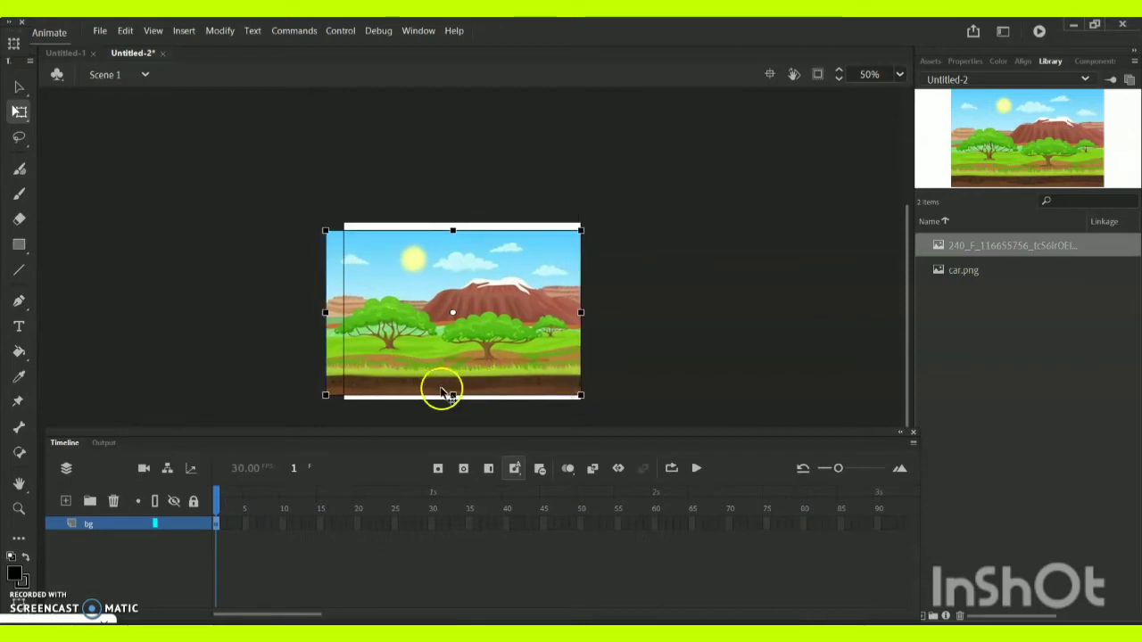
left_click_drag(450, 395, 450, 403)
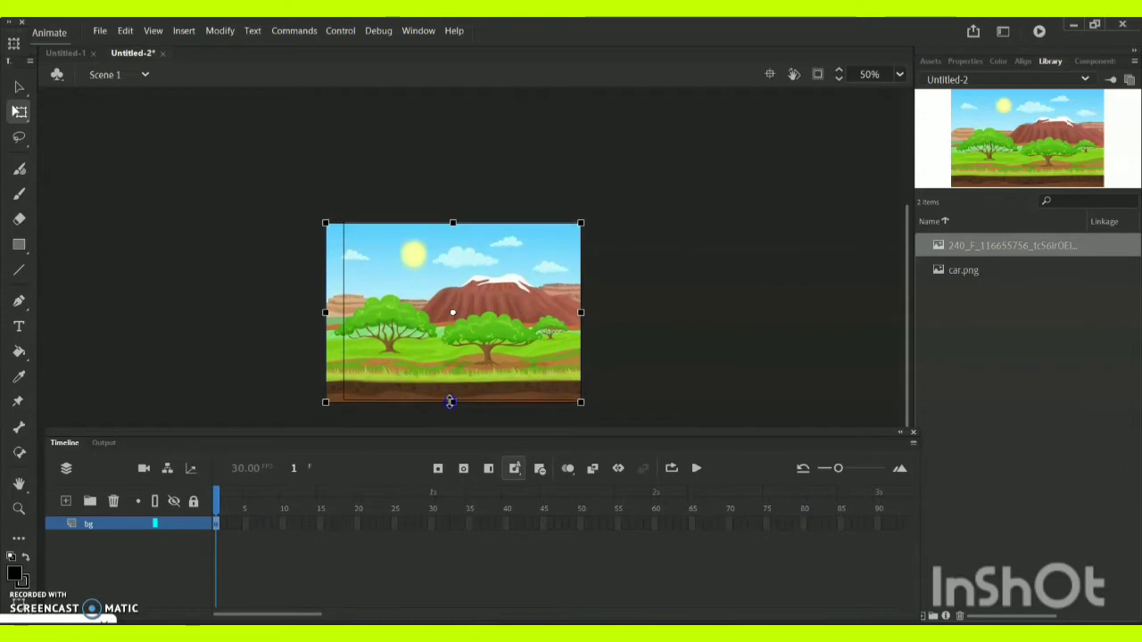
left_click_drag(452, 223, 451, 212)
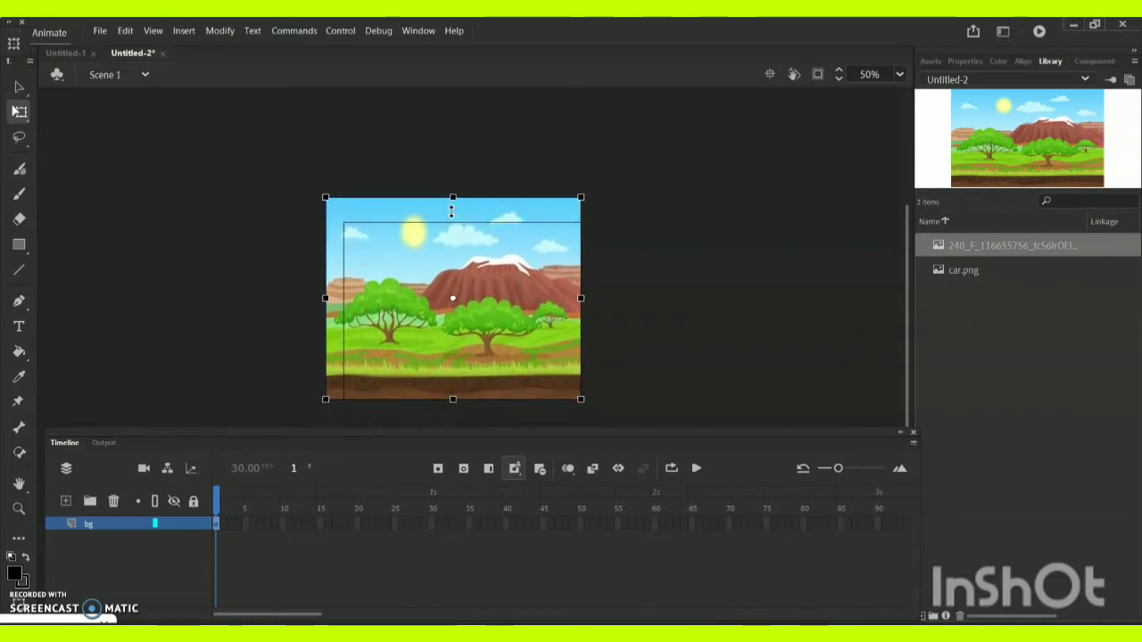
left_click(627, 207)
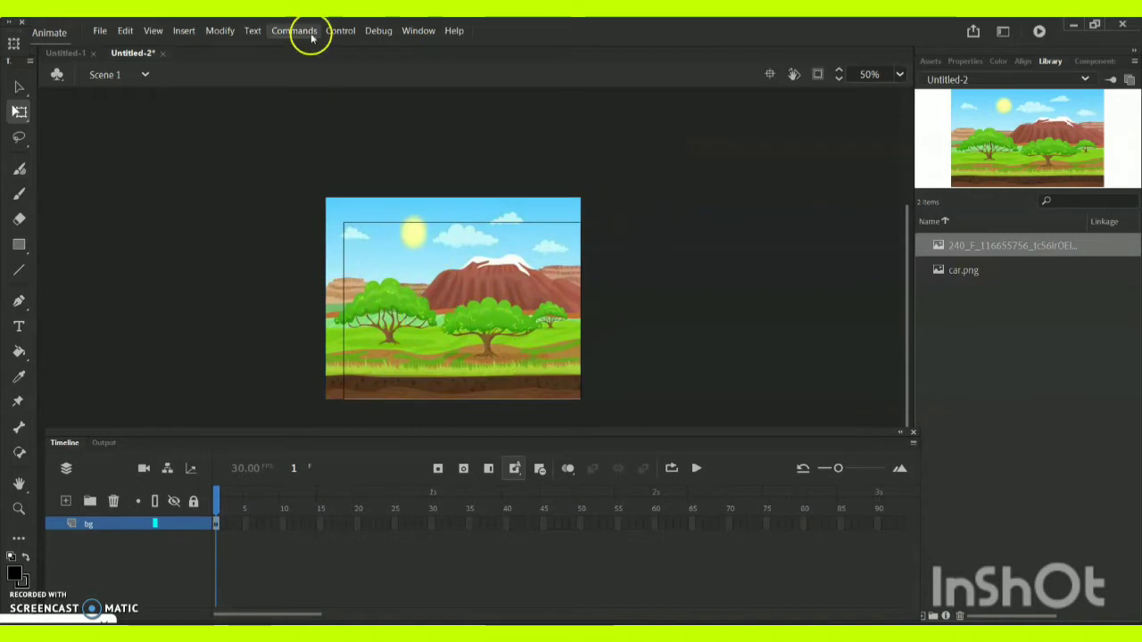
left_click(340, 32)
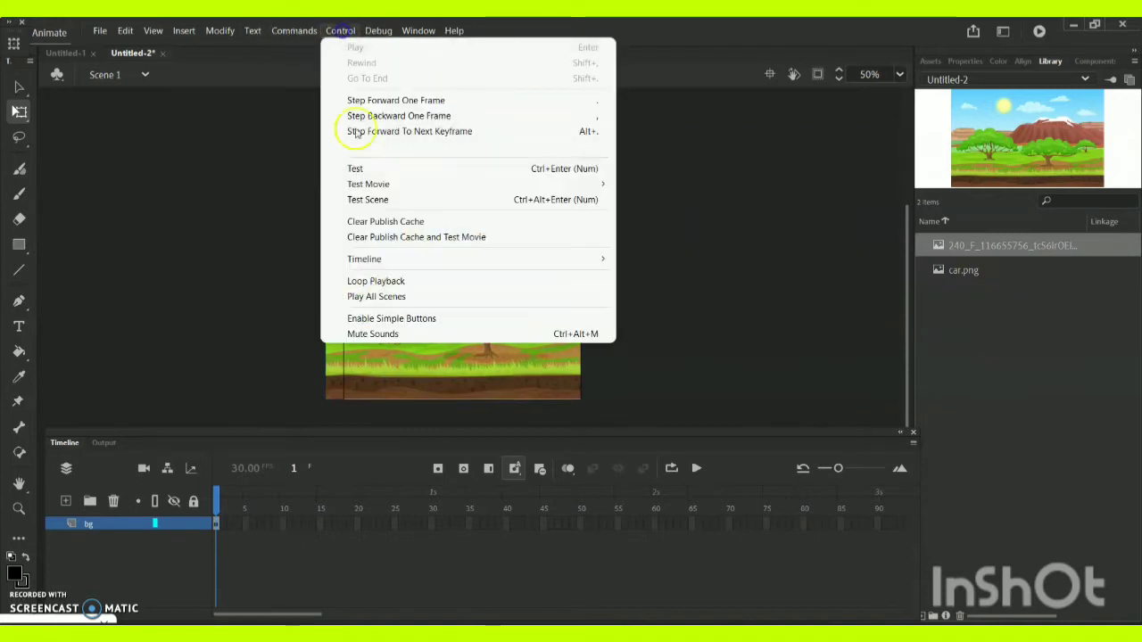
left_click(404, 171)
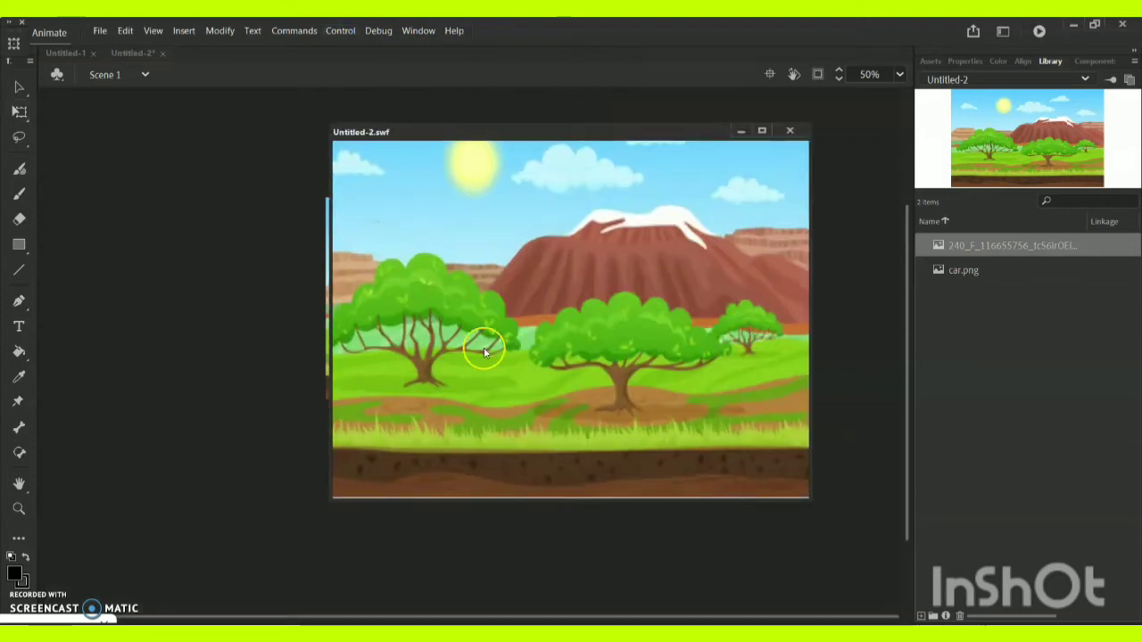
left_click(790, 132)
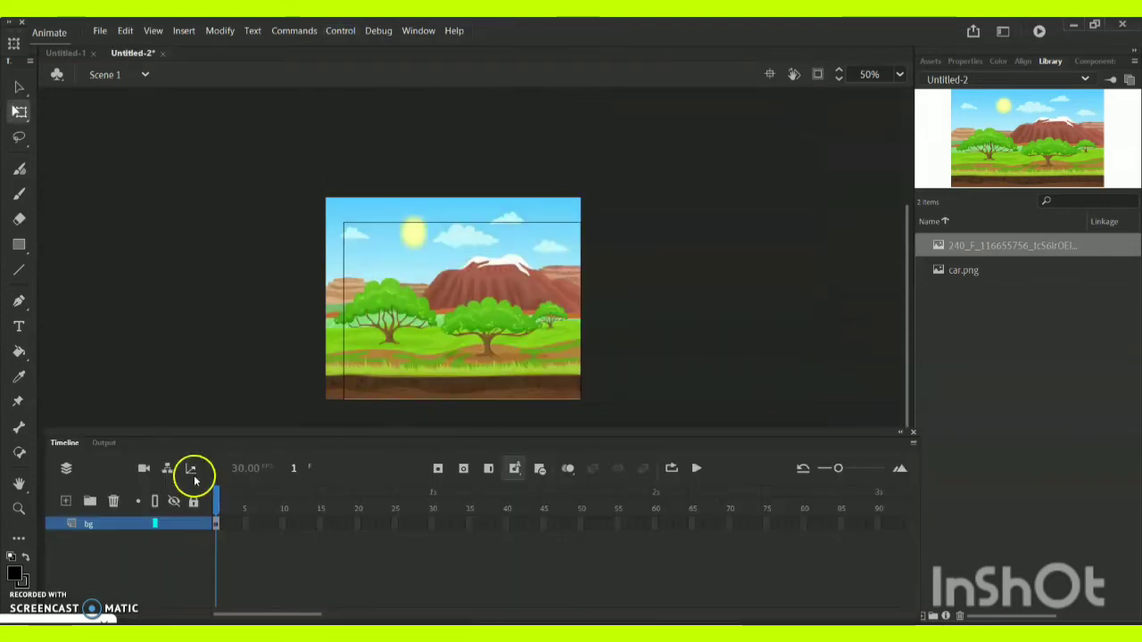
Step: Add a new layer above bg and name it 'path'
left_click(66, 502)
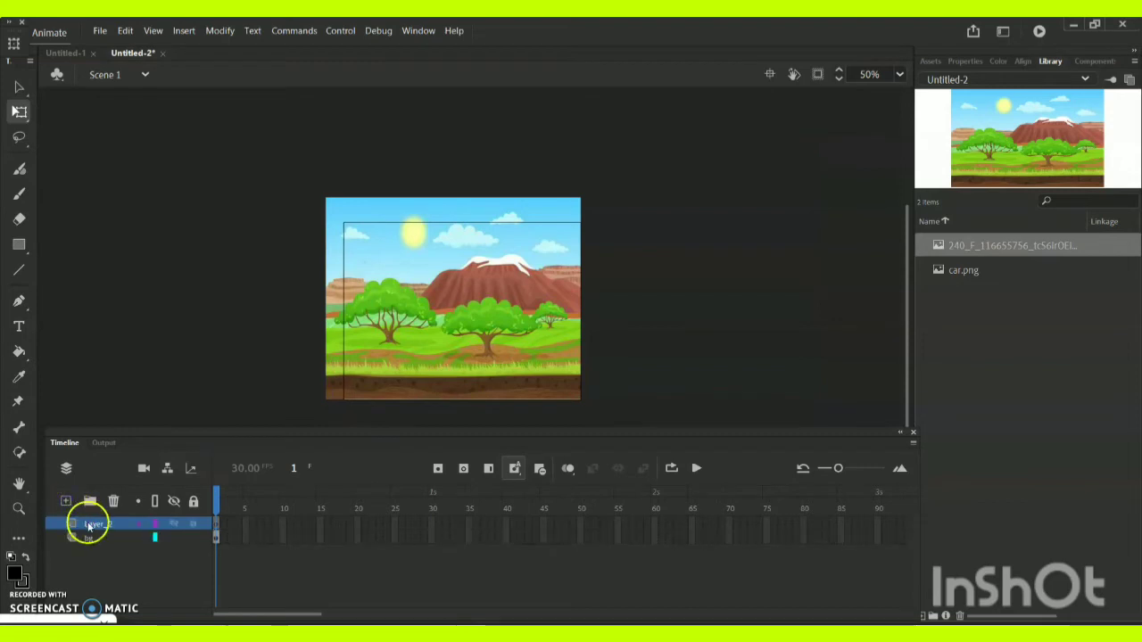
left_click(90, 527)
type("path")
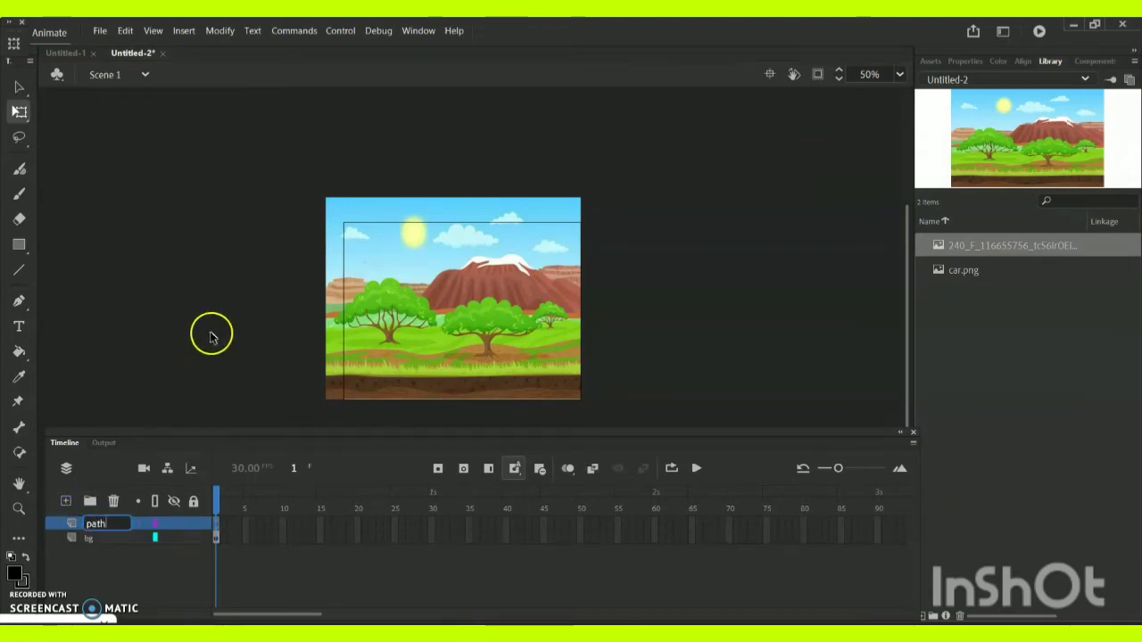
key("Return")
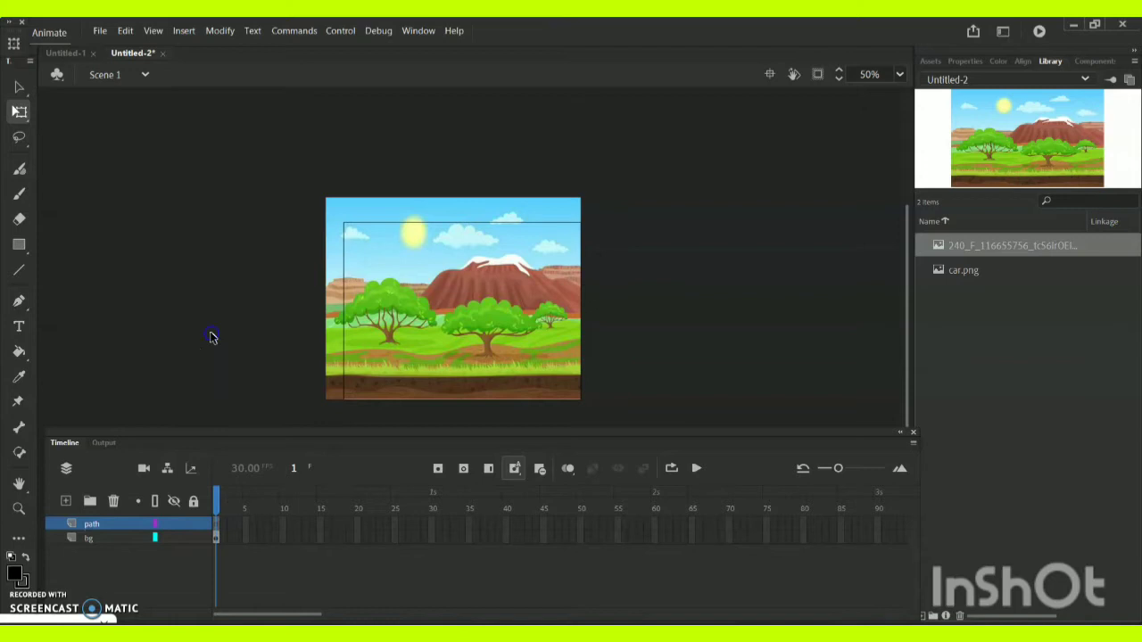
Step: Set the path layer's type to Guide in Layer Properties
double_click(71, 522)
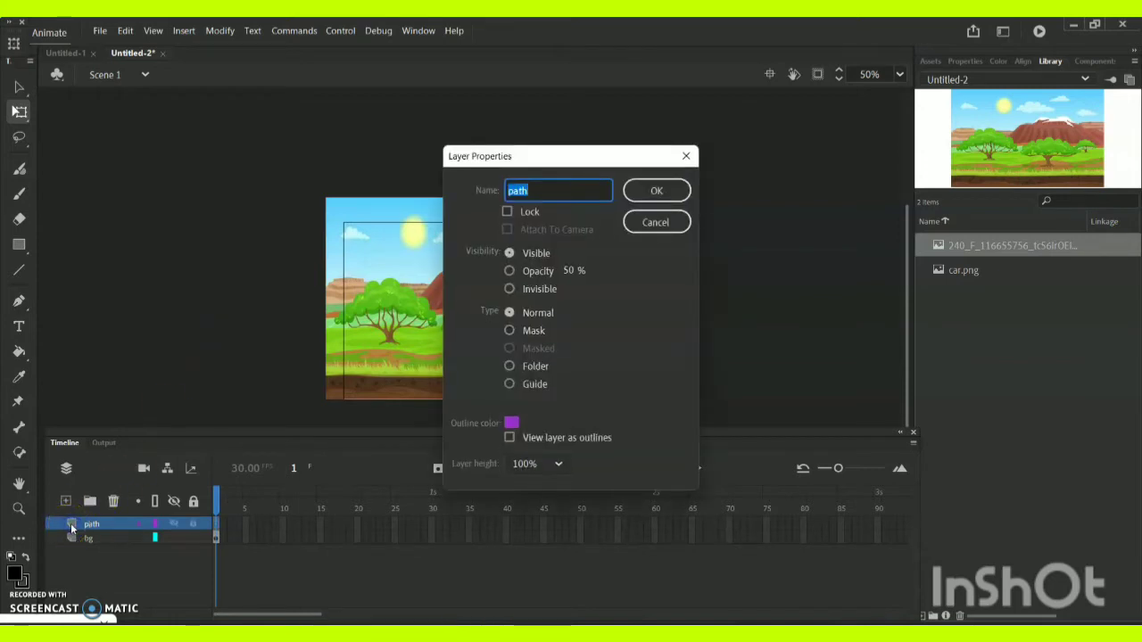
left_click(509, 386)
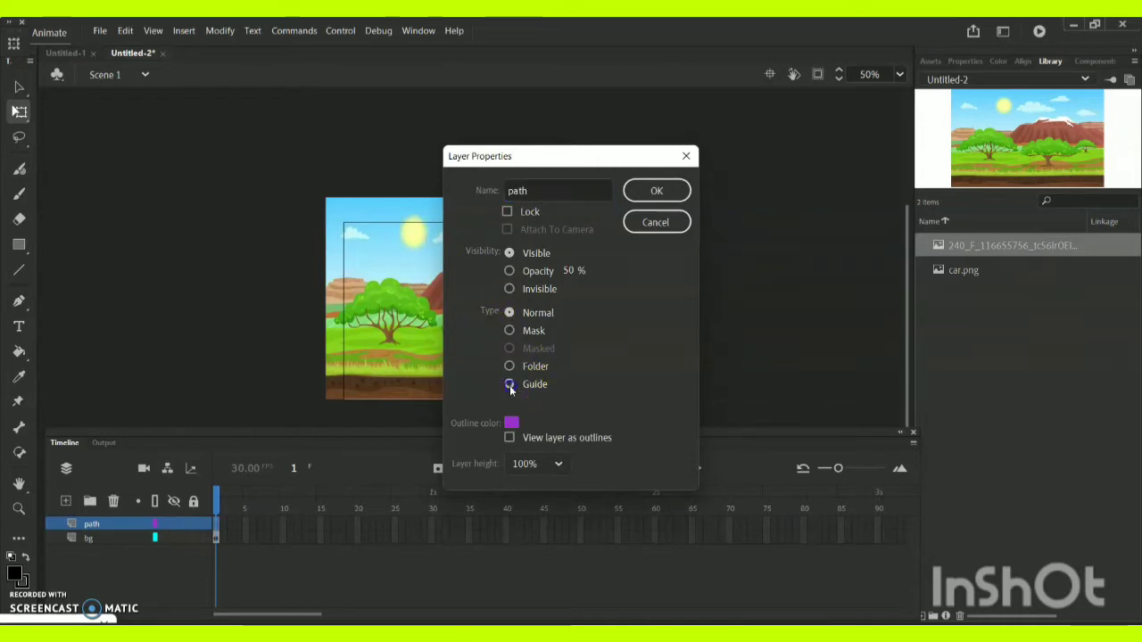
left_click(658, 194)
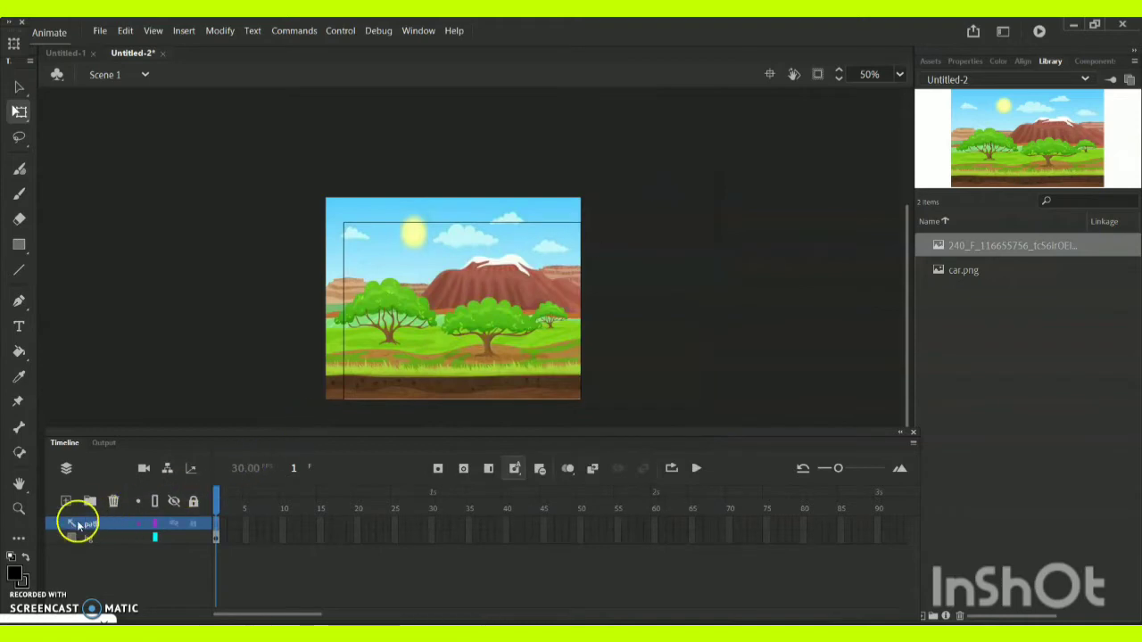
Step: Draw a wavy Classic Brush stroke across the grass from lower left to lower right
left_click_drag(70, 532, 73, 526)
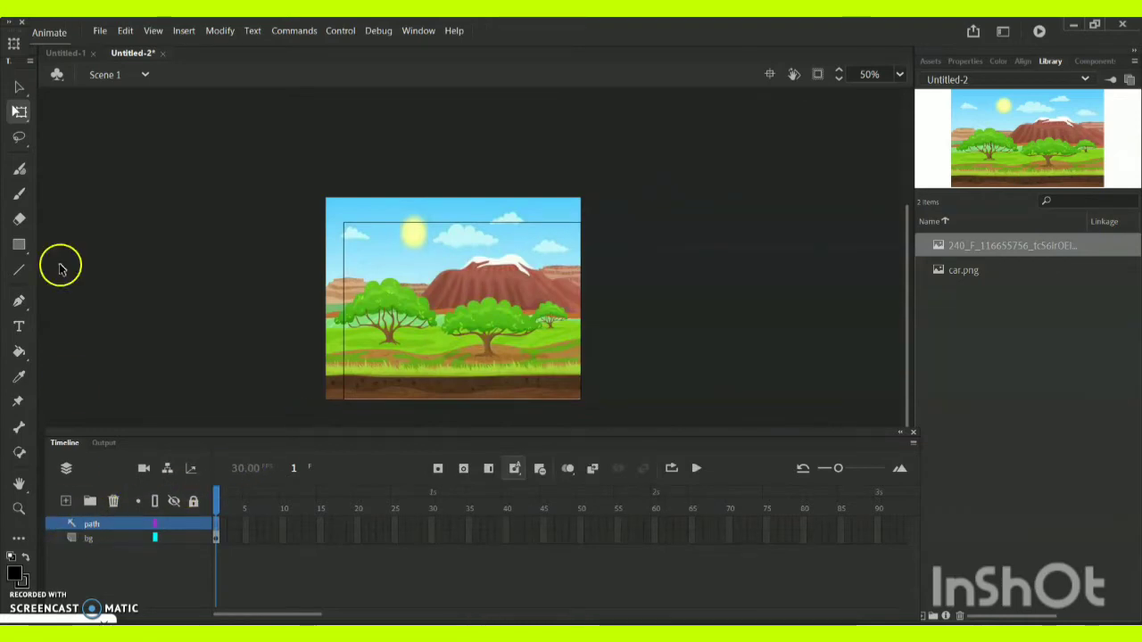
left_click(20, 195)
mouse_move(327, 293)
left_mouse_down()
mouse_move(364, 334)
mouse_move(349, 370)
left_mouse_up()
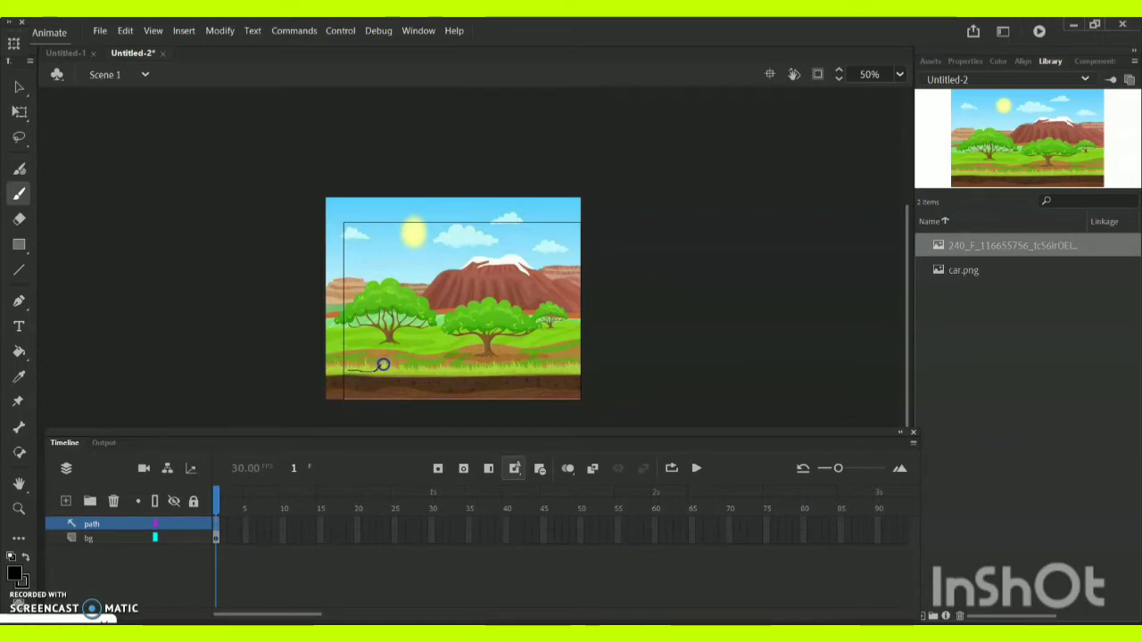
left_click_drag(394, 357, 459, 373)
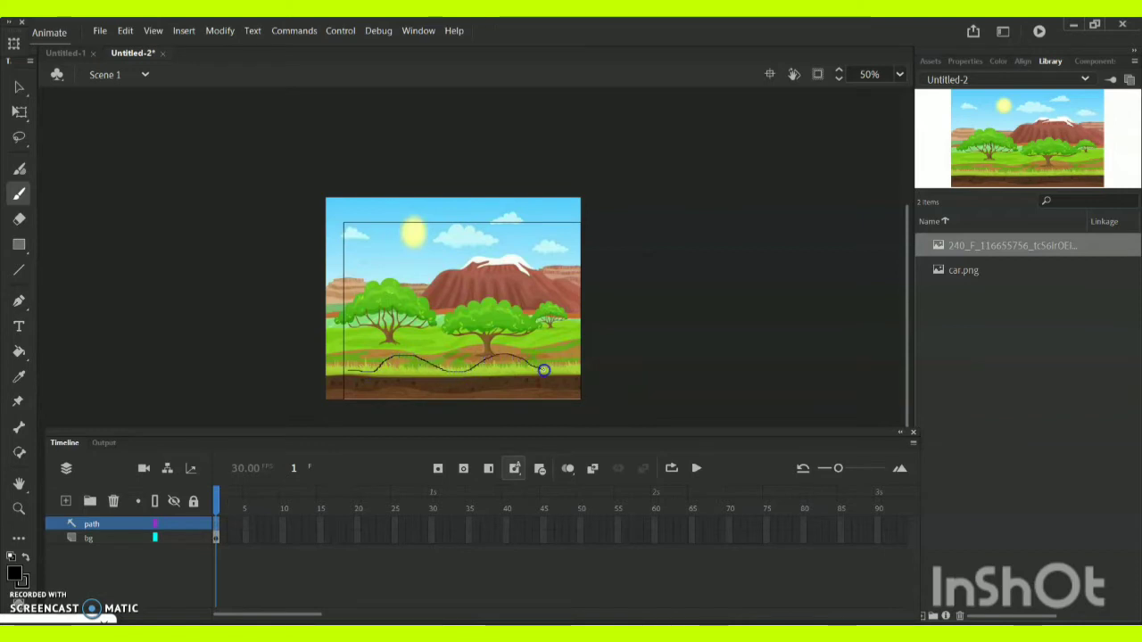
mouse_move(555, 370)
left_mouse_down()
mouse_move(402, 365)
mouse_move(365, 377)
mouse_move(490, 365)
mouse_move(423, 367)
mouse_move(464, 362)
left_mouse_up()
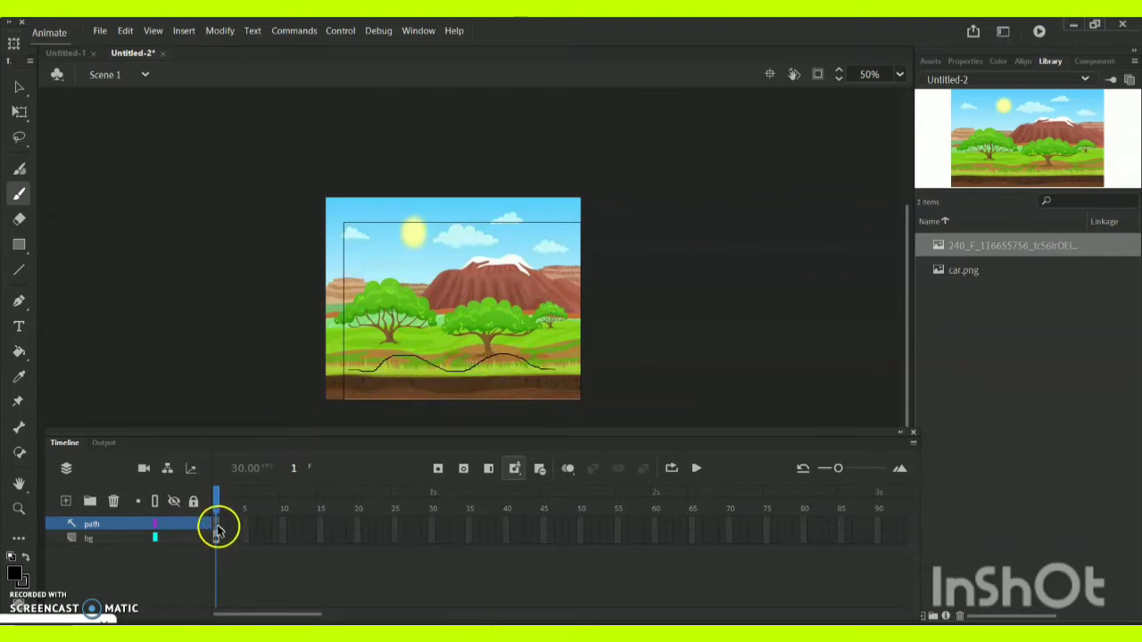
left_click_drag(217, 539, 216, 530)
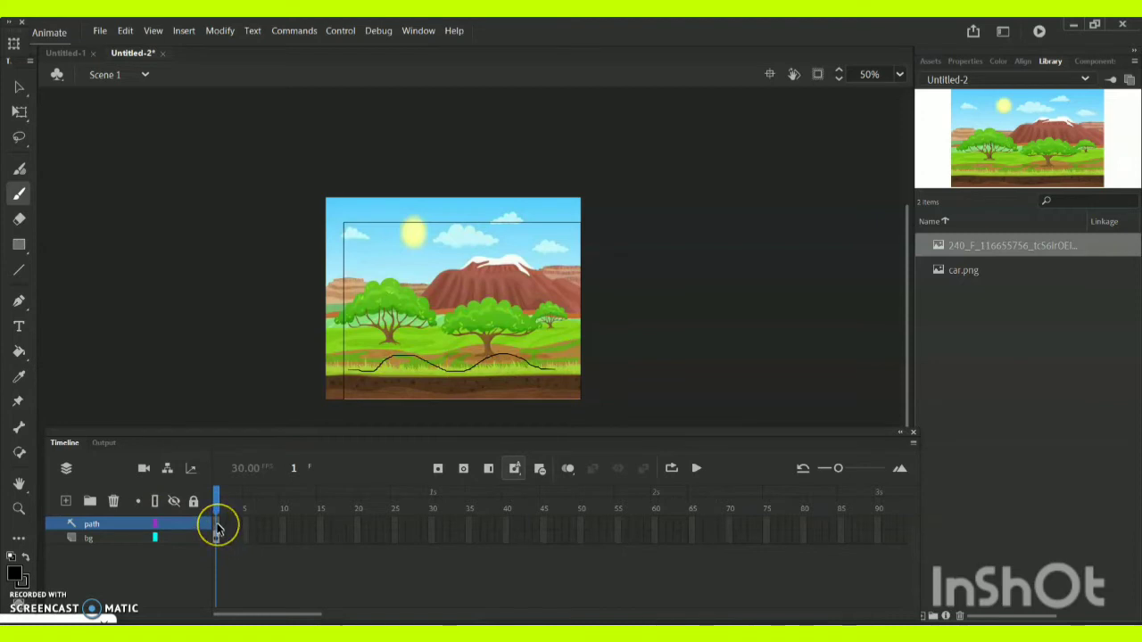
Step: Add Layer_3, nest it under the path guide as a guided layer, and rename it 'car'
left_click(65, 502)
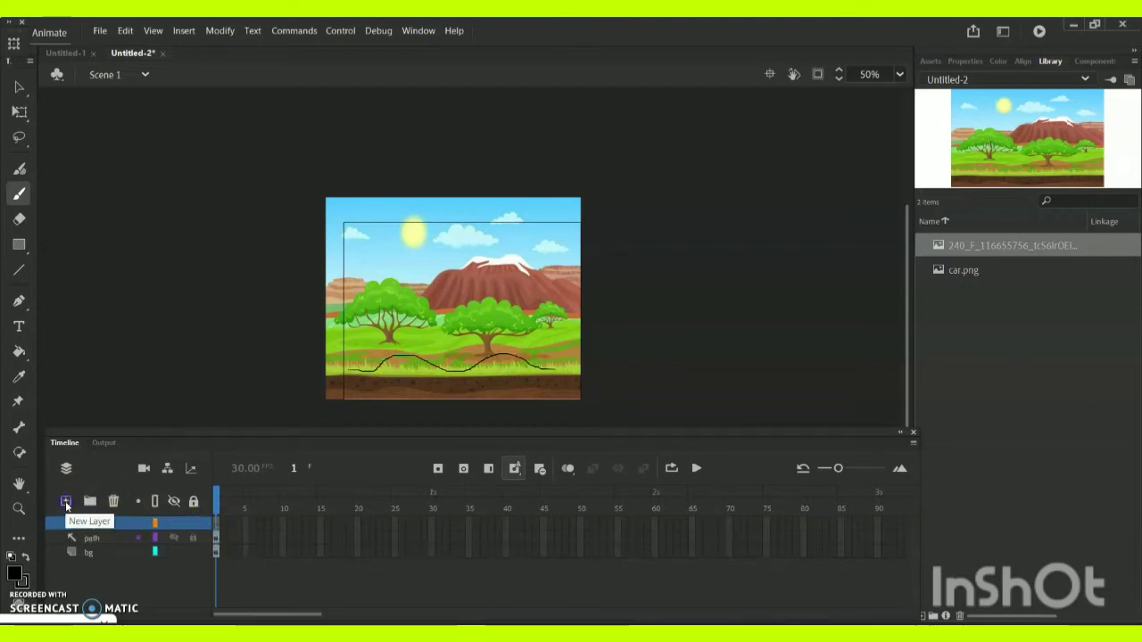
double_click(101, 524)
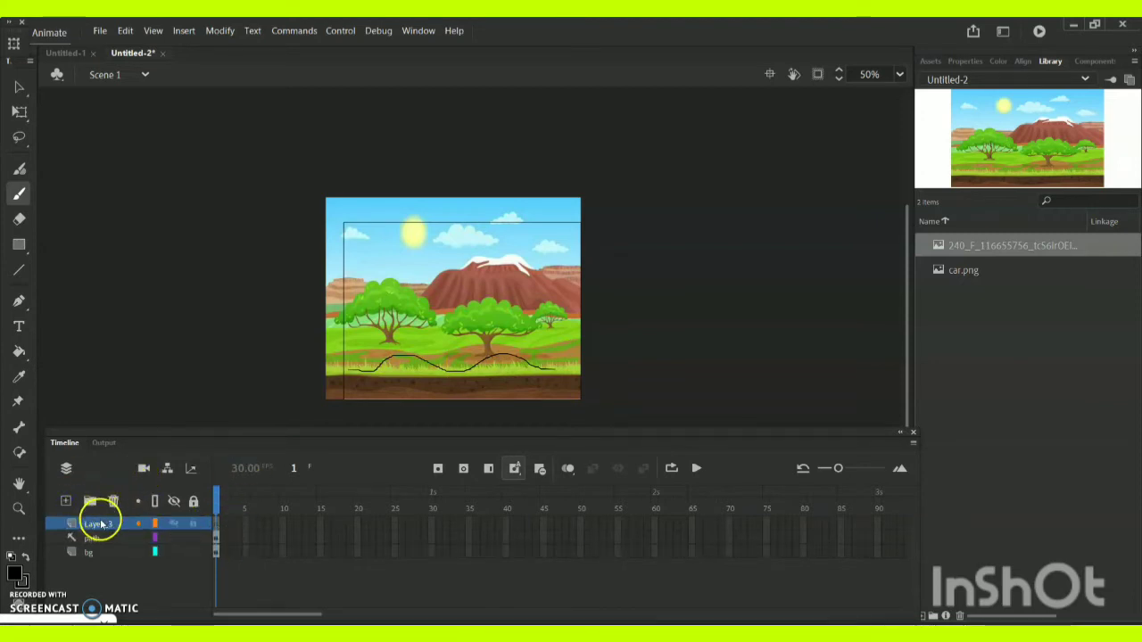
left_click_drag(101, 525, 101, 547)
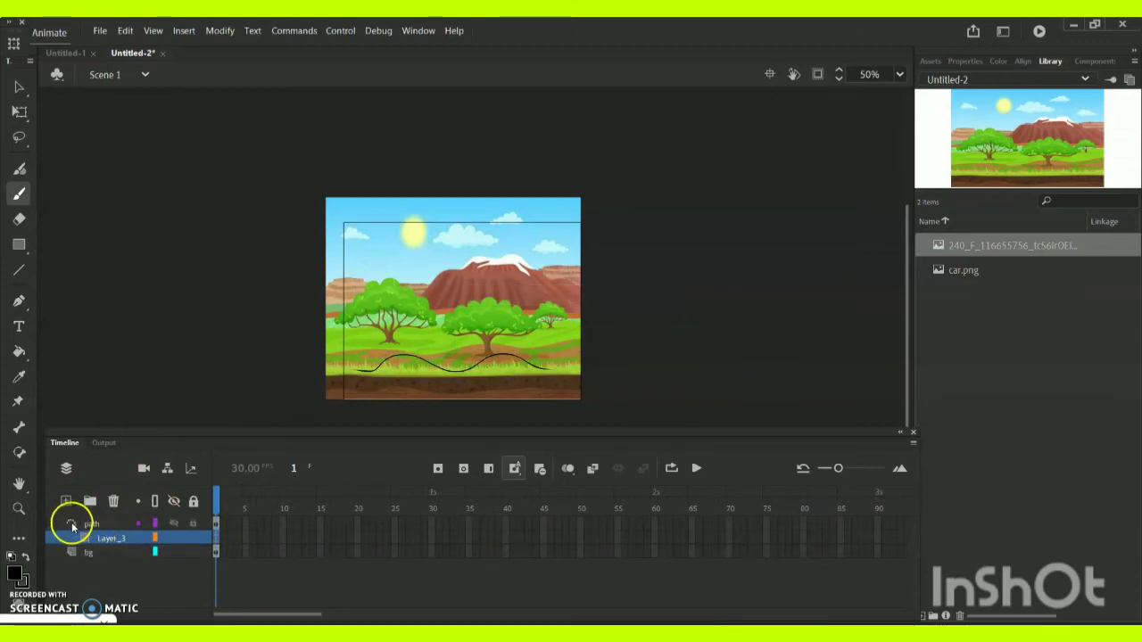
left_click(102, 538)
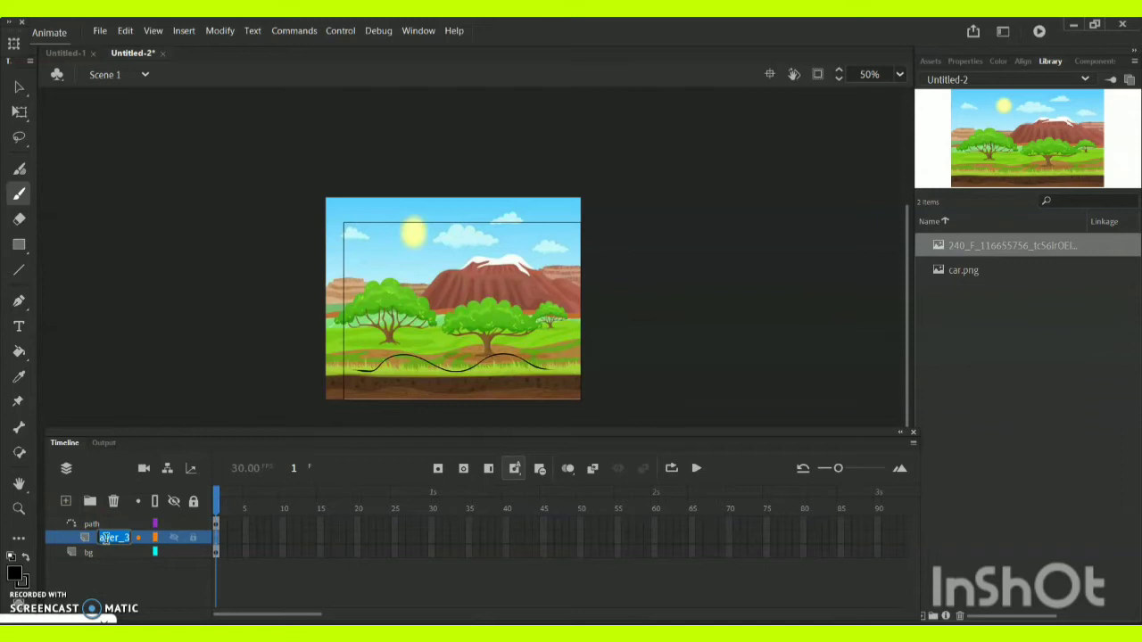
type("car")
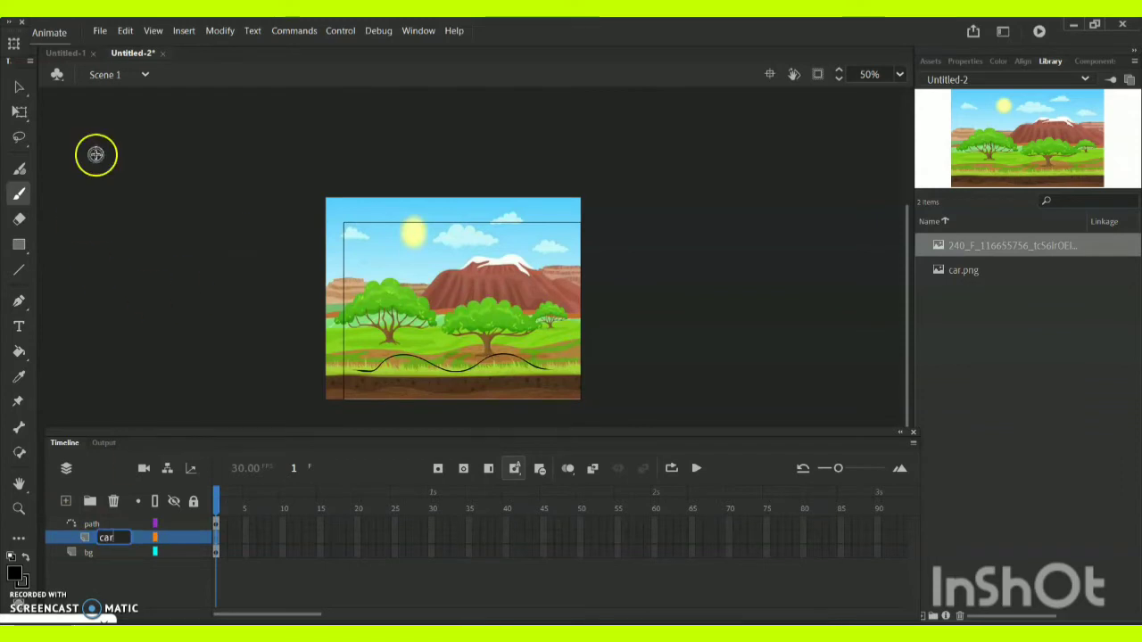
left_click(20, 89)
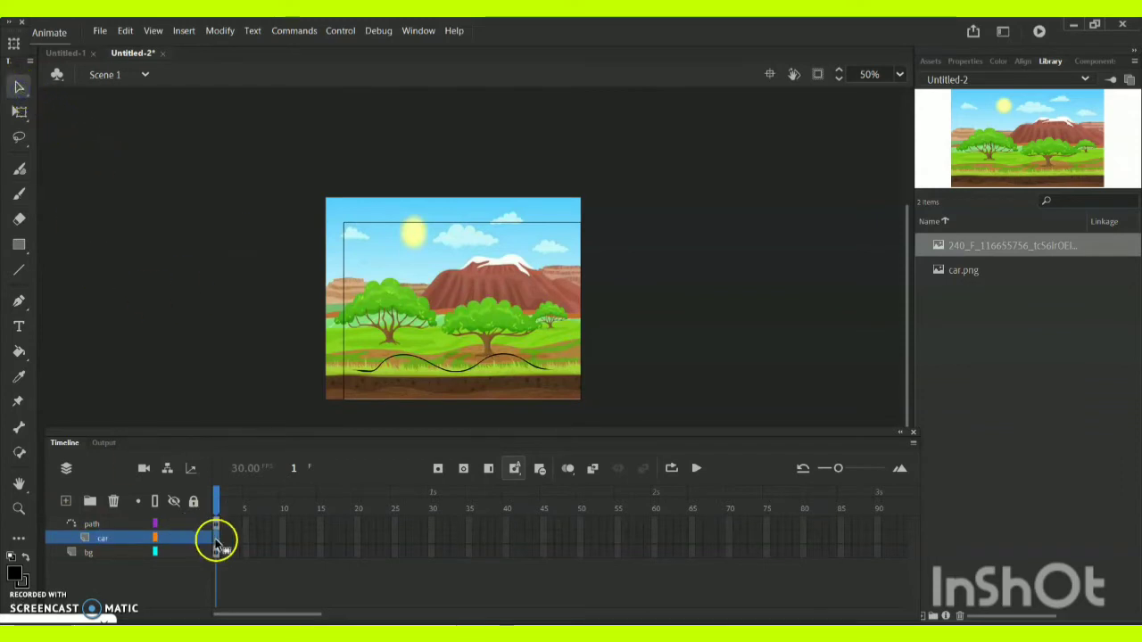
Step: Extend bg to frame 40 and place car.png on the car layer's frame 1
right_click(507, 554)
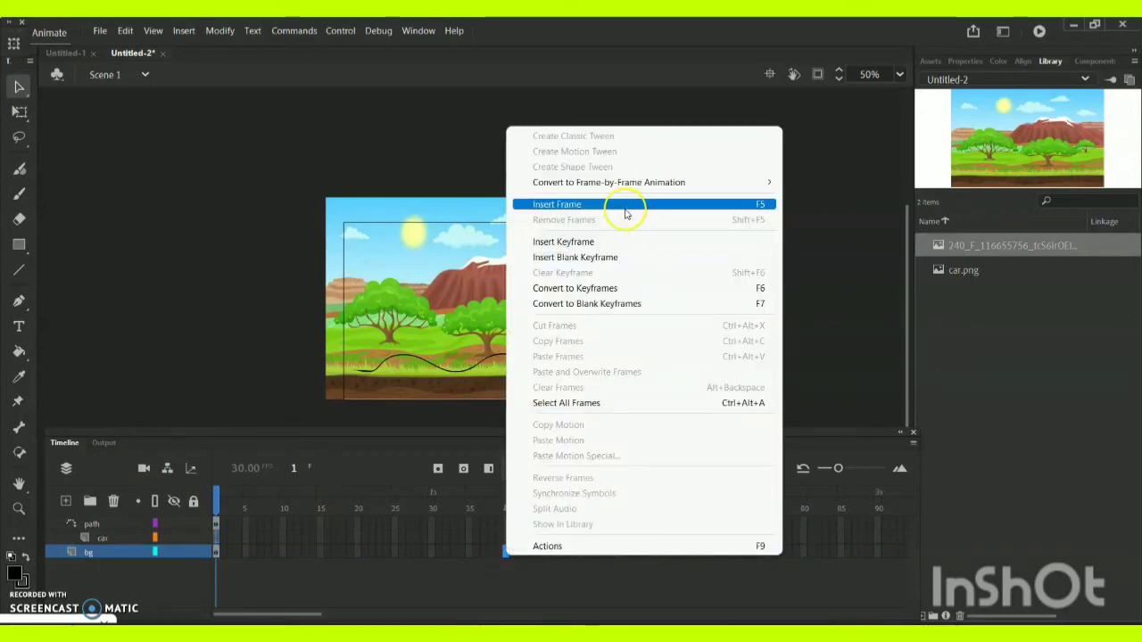
left_click(615, 207)
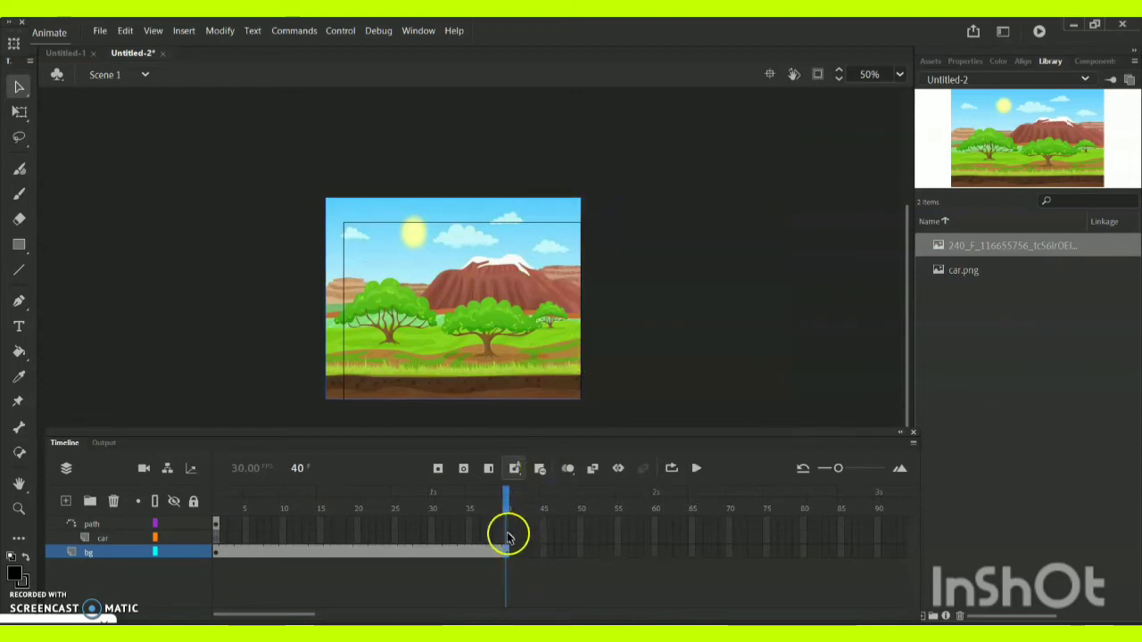
left_click(217, 538)
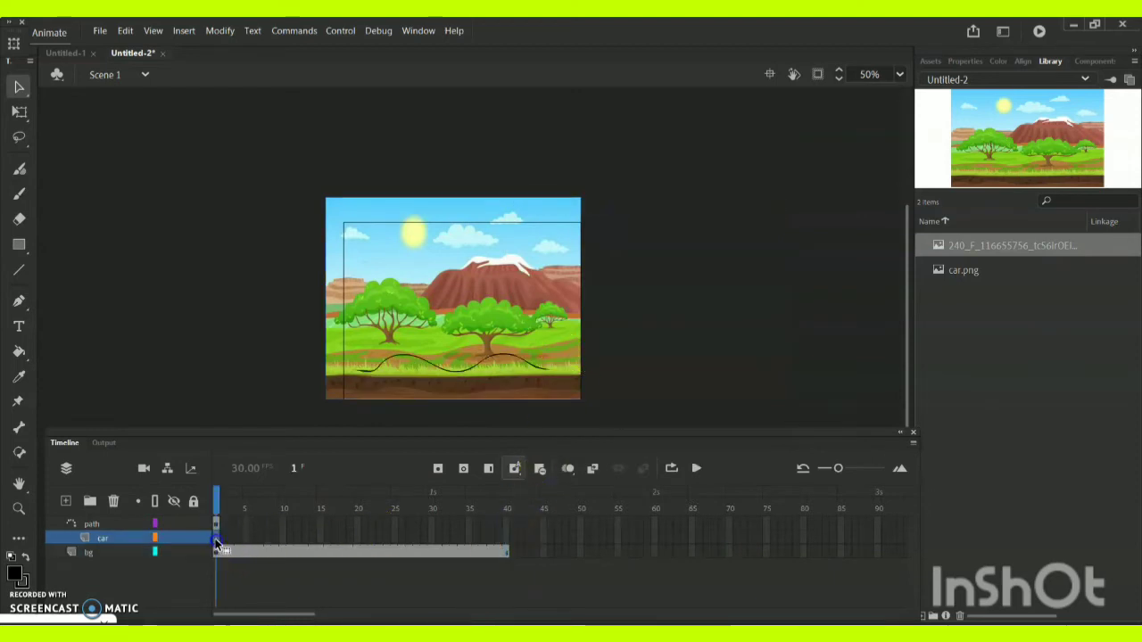
left_click_drag(963, 268, 603, 323)
left_click_drag(530, 341, 530, 342)
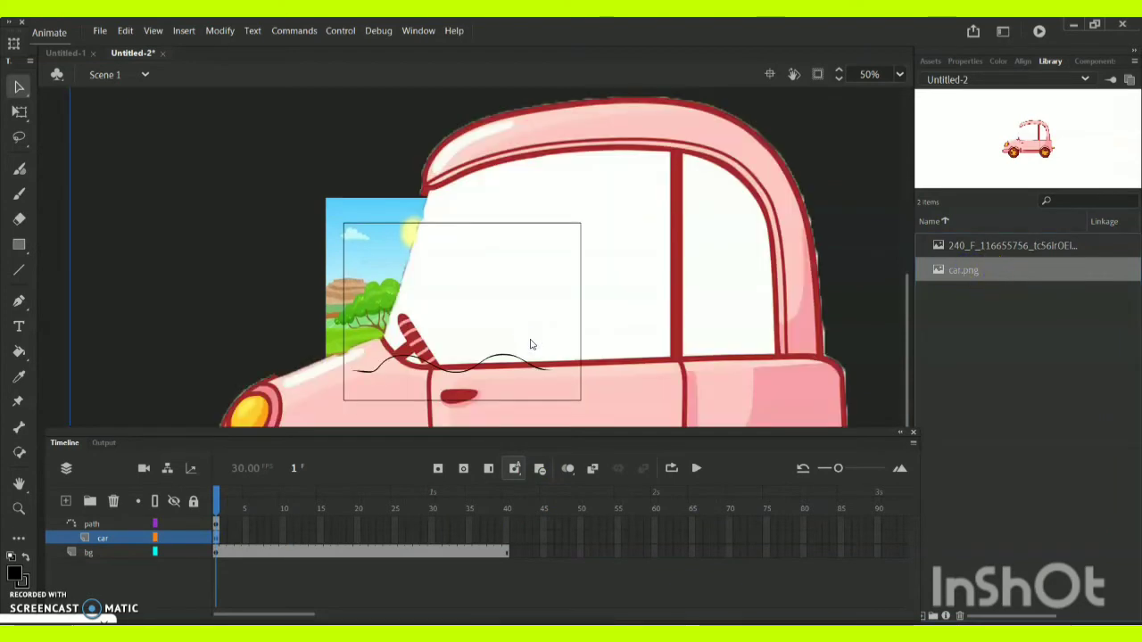
Step: Shrink the pink car with Free Transform and zoom the stage to 50%
key("ctrl+minus")
key("ctrl+minus")
key("ctrl+minus")
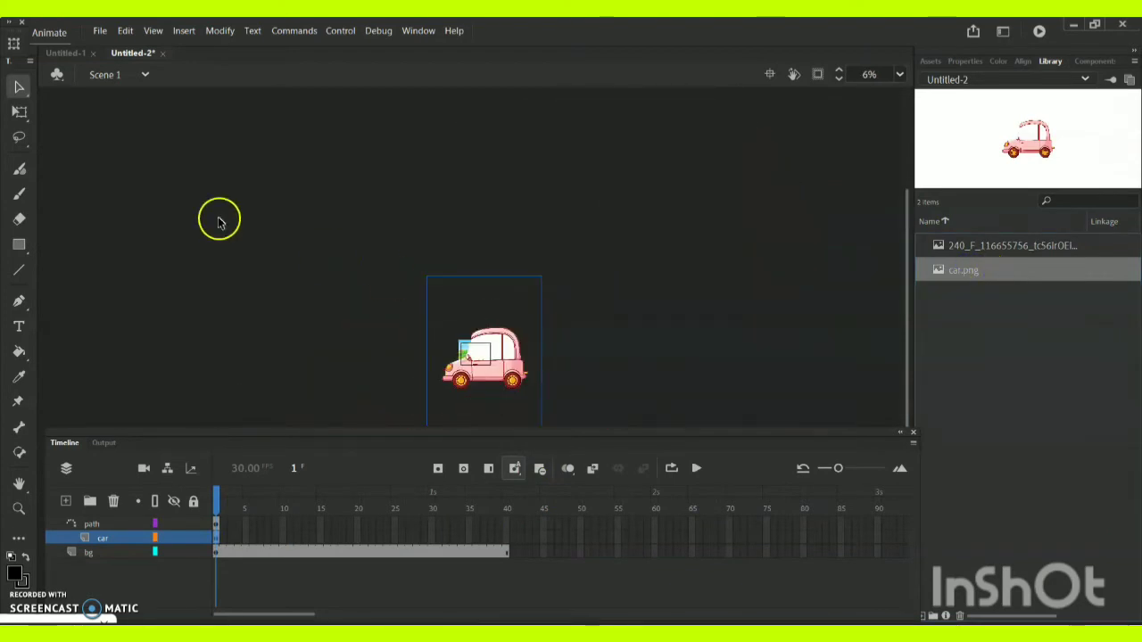
left_click(20, 112)
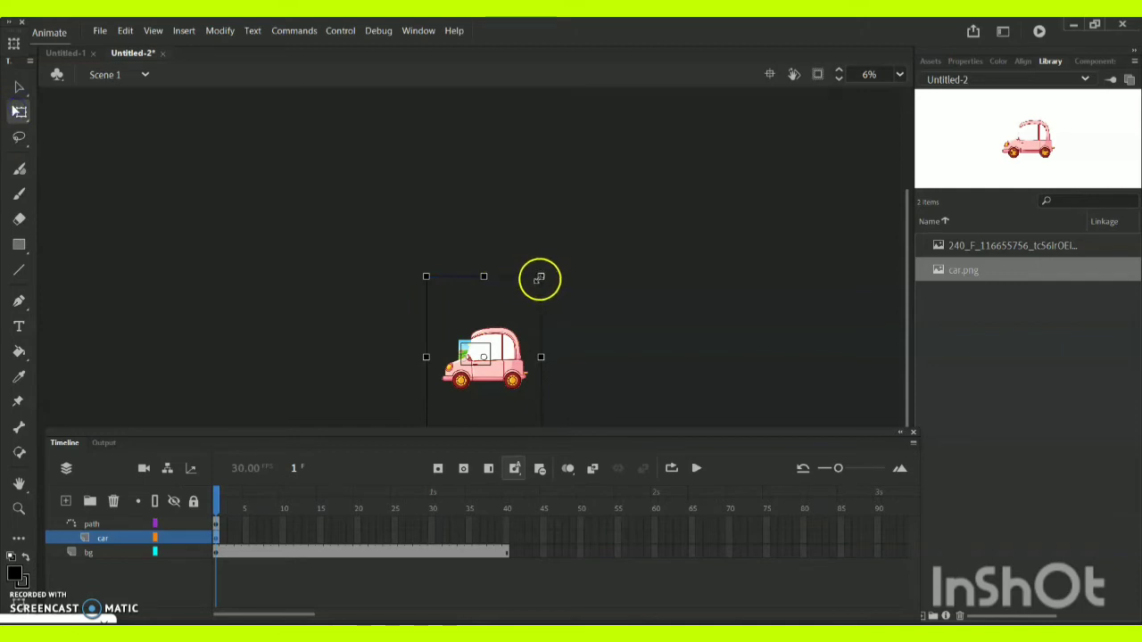
left_click_drag(541, 276, 513, 325)
key("ctrl+equal")
key("ctrl+equal")
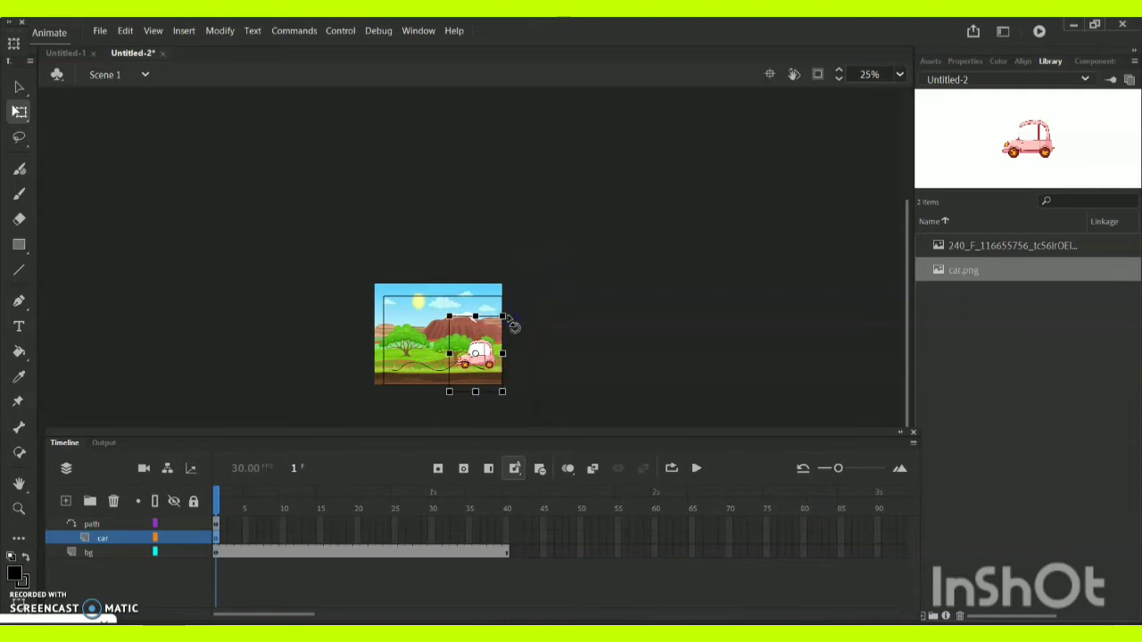
key("ctrl+equal")
Step: Scale the car down, move it onto the wavy path's right end, and tilt it to the slope
left_click(558, 289)
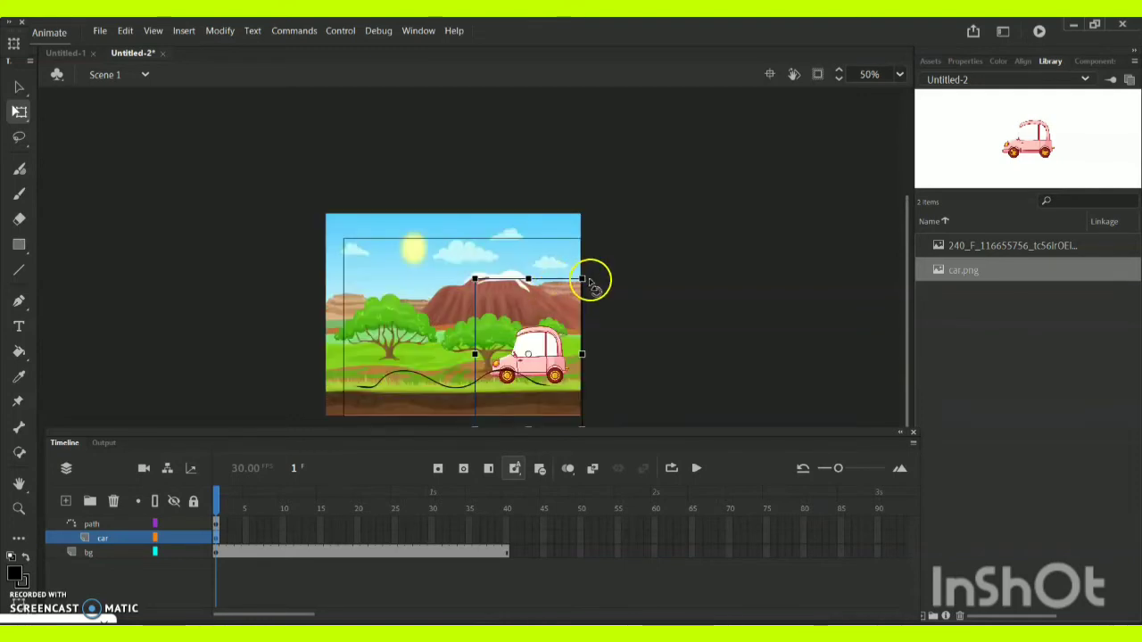
left_click_drag(585, 280, 562, 316)
left_click_drag(546, 361, 559, 392)
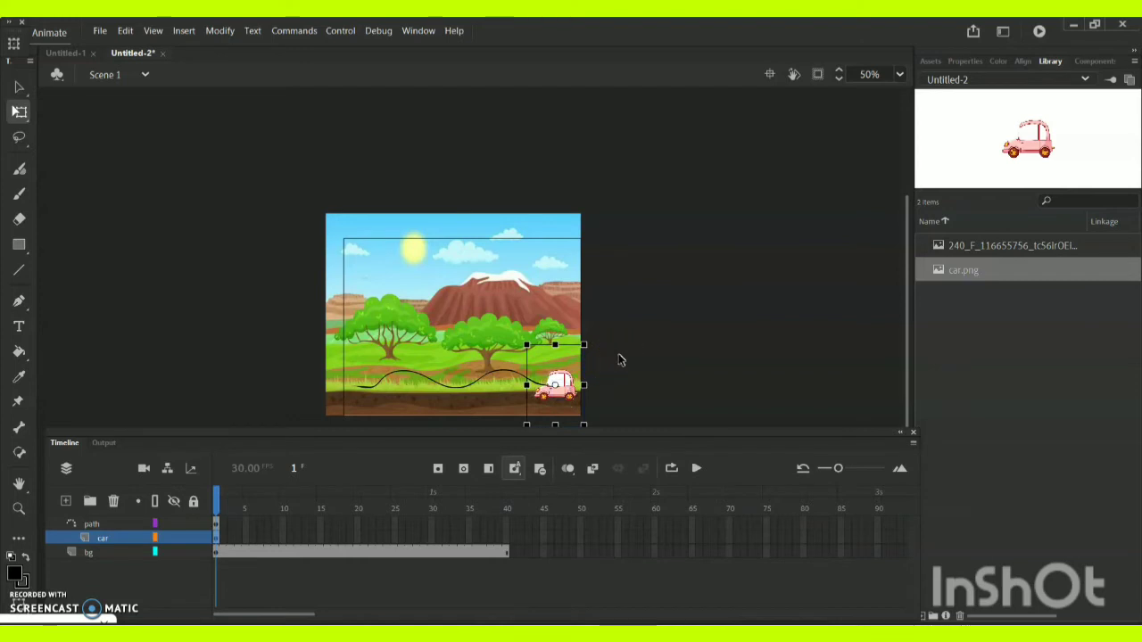
left_click_drag(543, 344, 527, 345)
left_click_drag(518, 335, 506, 329)
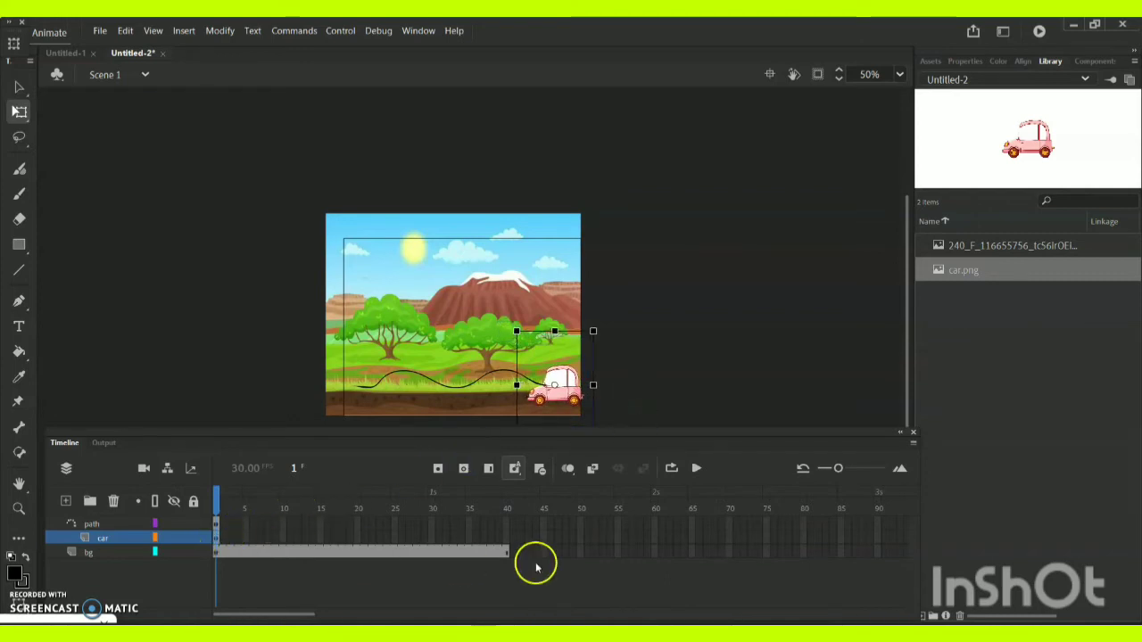
Step: Insert a keyframe at frame 40 so the path and car layers run to frame 40
left_click(505, 539)
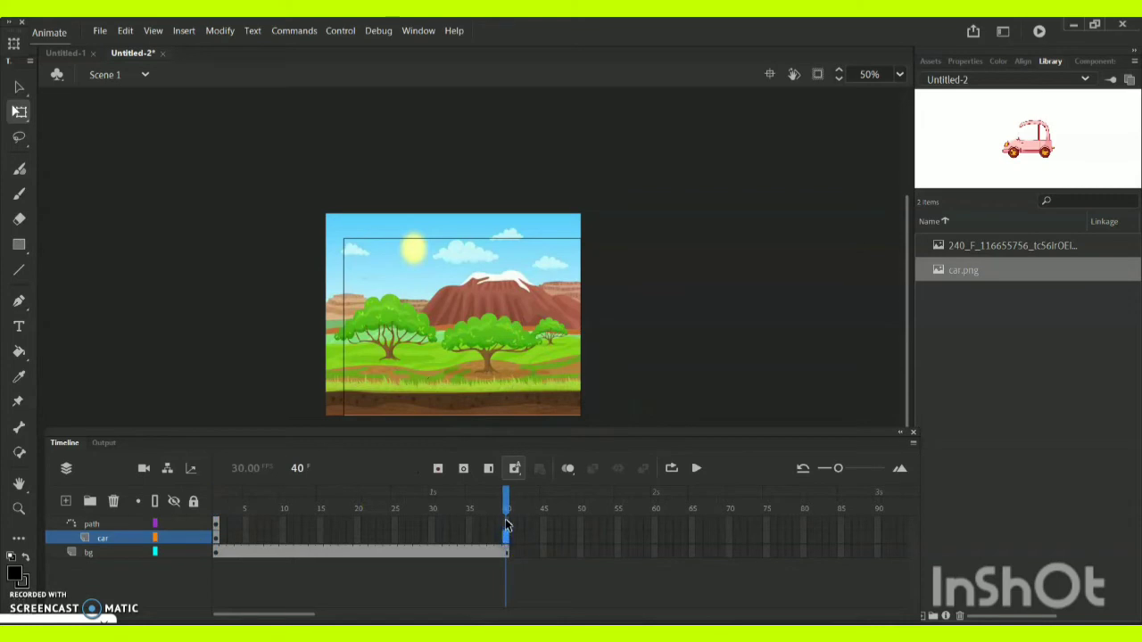
left_click(507, 523)
right_click(507, 524)
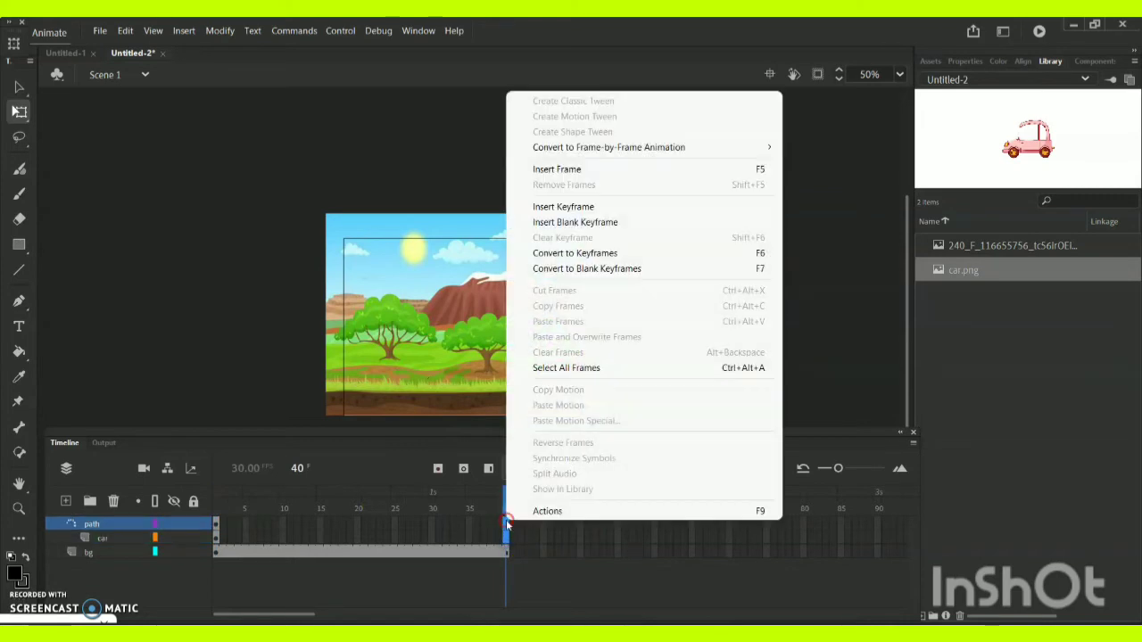
left_click(568, 207)
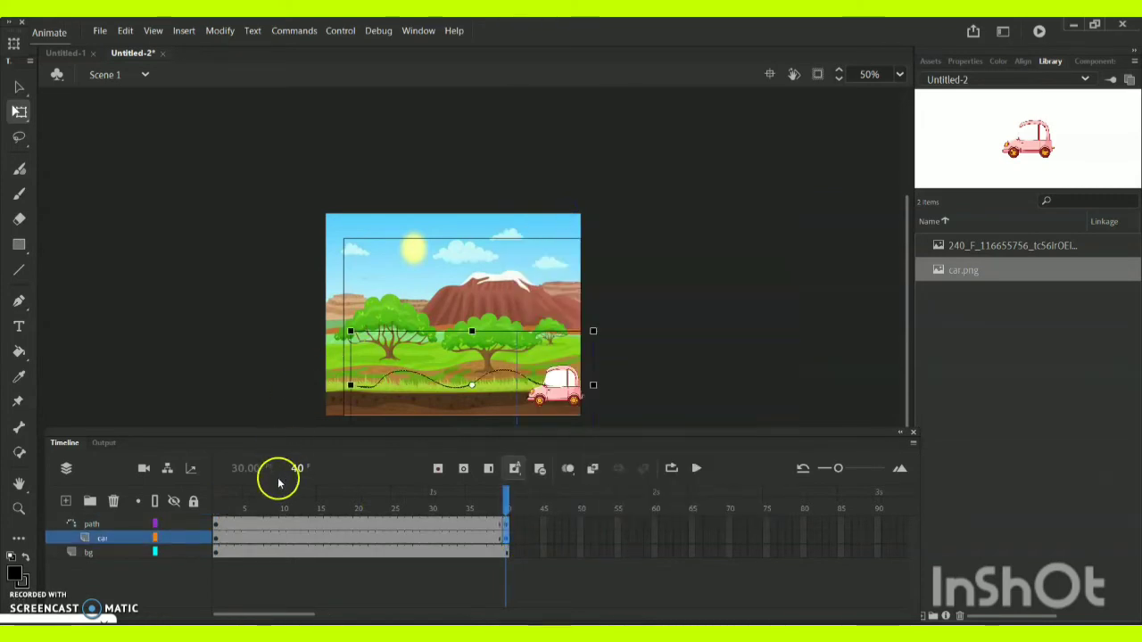
Step: Move the car to the path's left end at frame 40, comparing it with frame 1
left_click(217, 539)
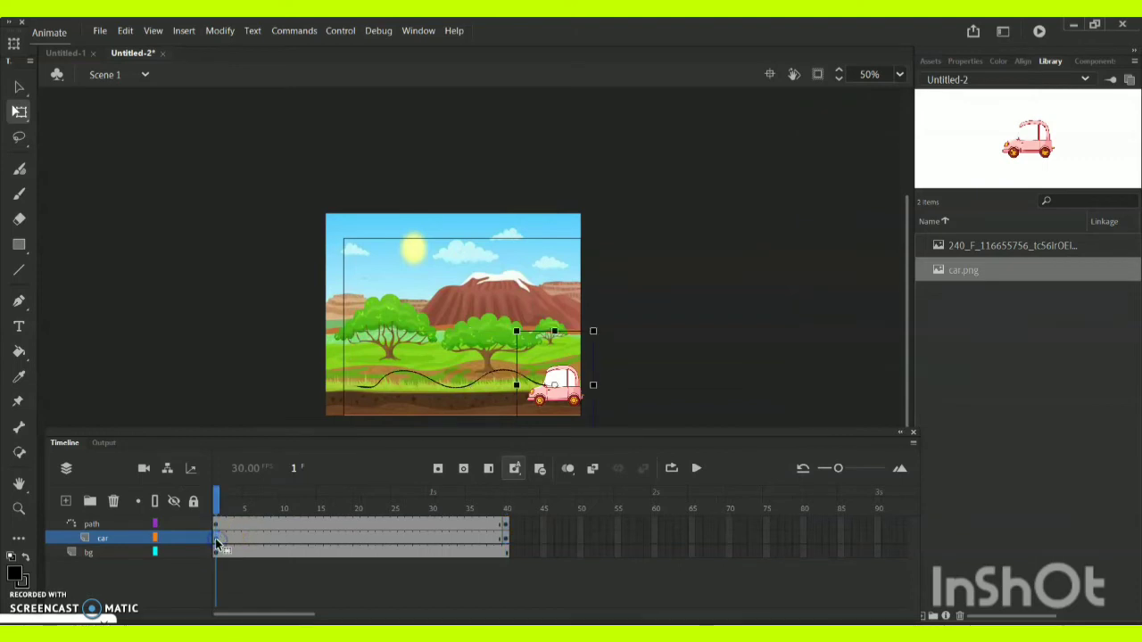
left_click_drag(217, 543, 506, 540)
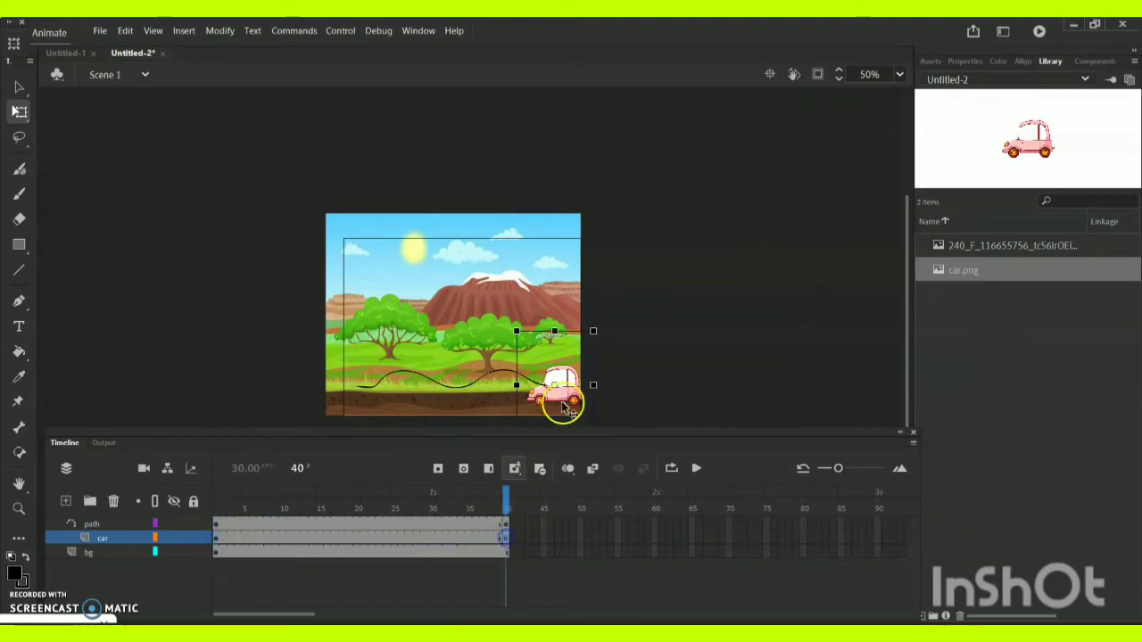
left_click_drag(564, 405, 372, 401)
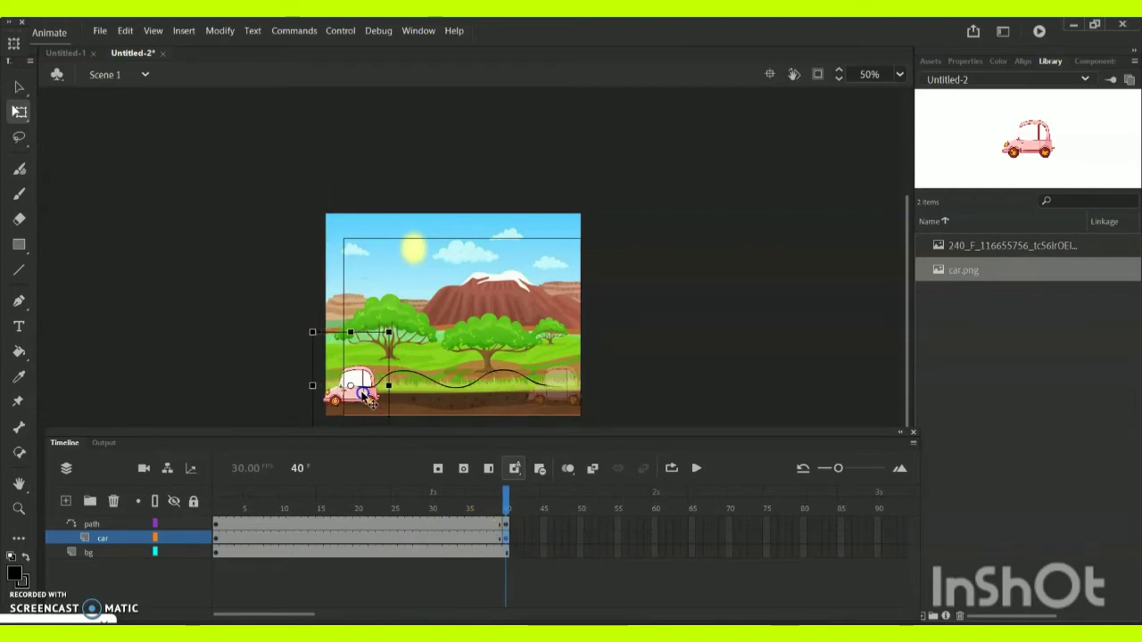
left_click(218, 542)
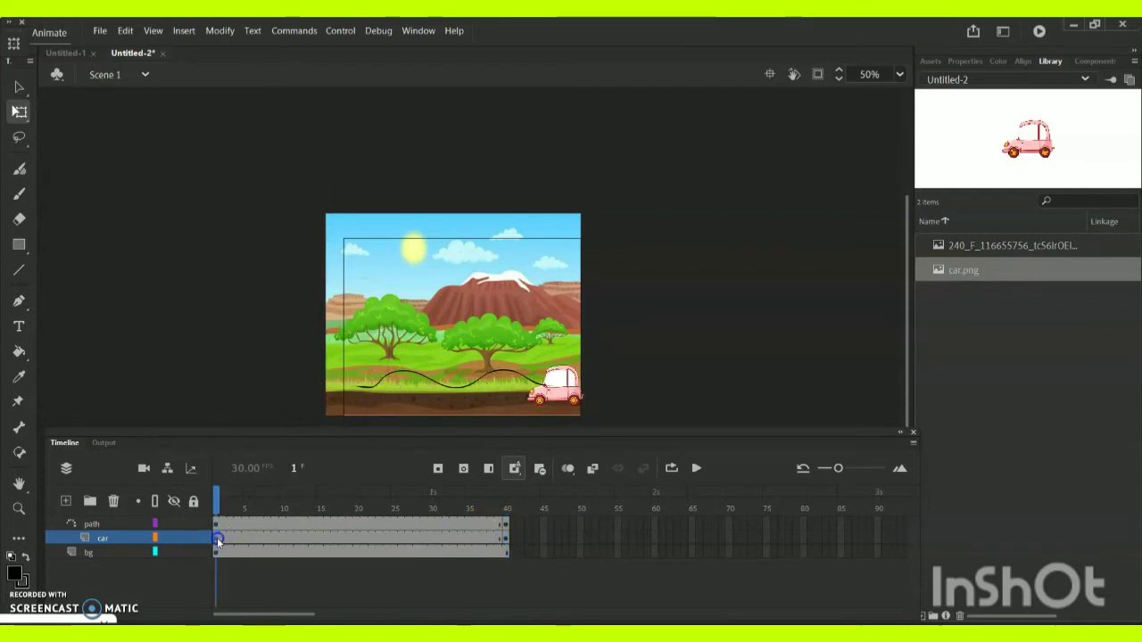
left_click(507, 538)
left_click_drag(506, 542, 377, 541)
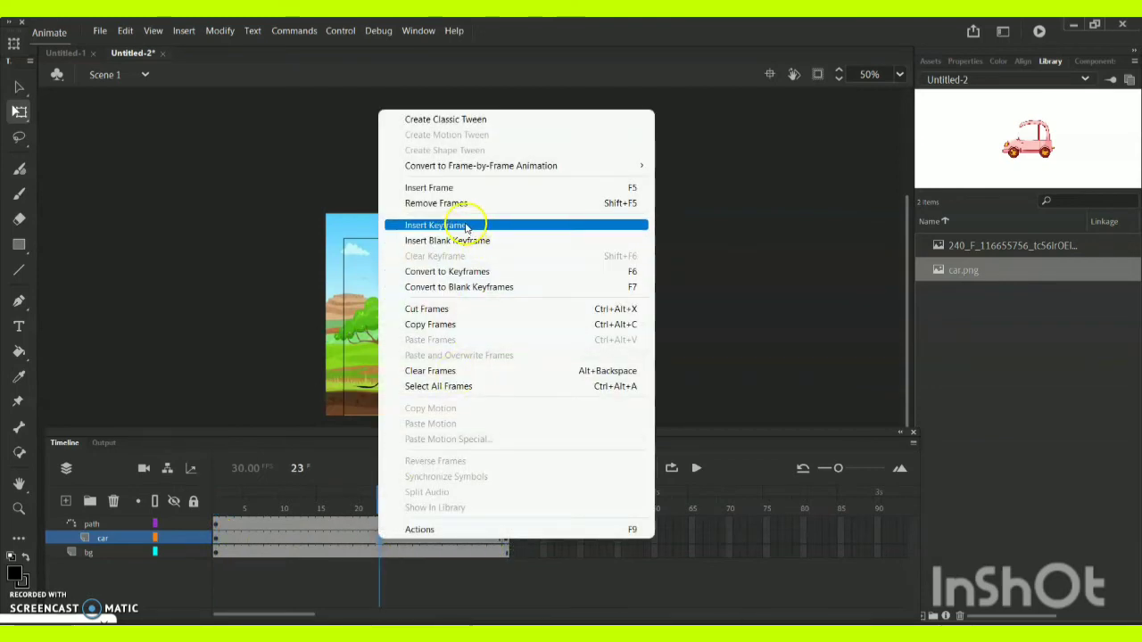
Step: Create a classic tween on the car layer, converting the car to a symbol
left_click(482, 124)
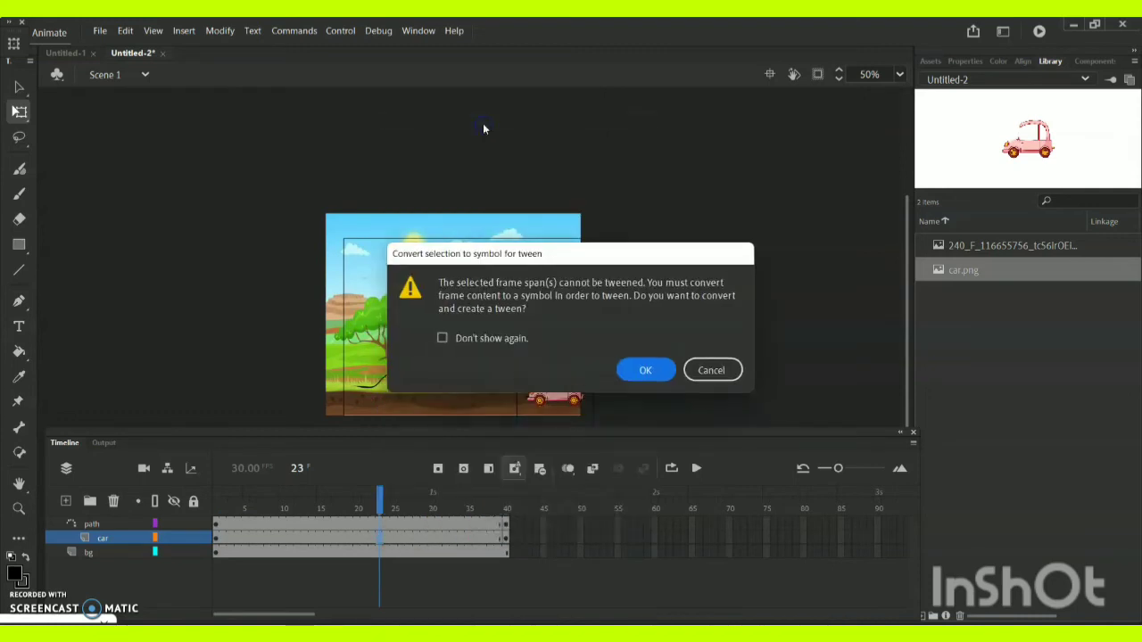
left_click(642, 367)
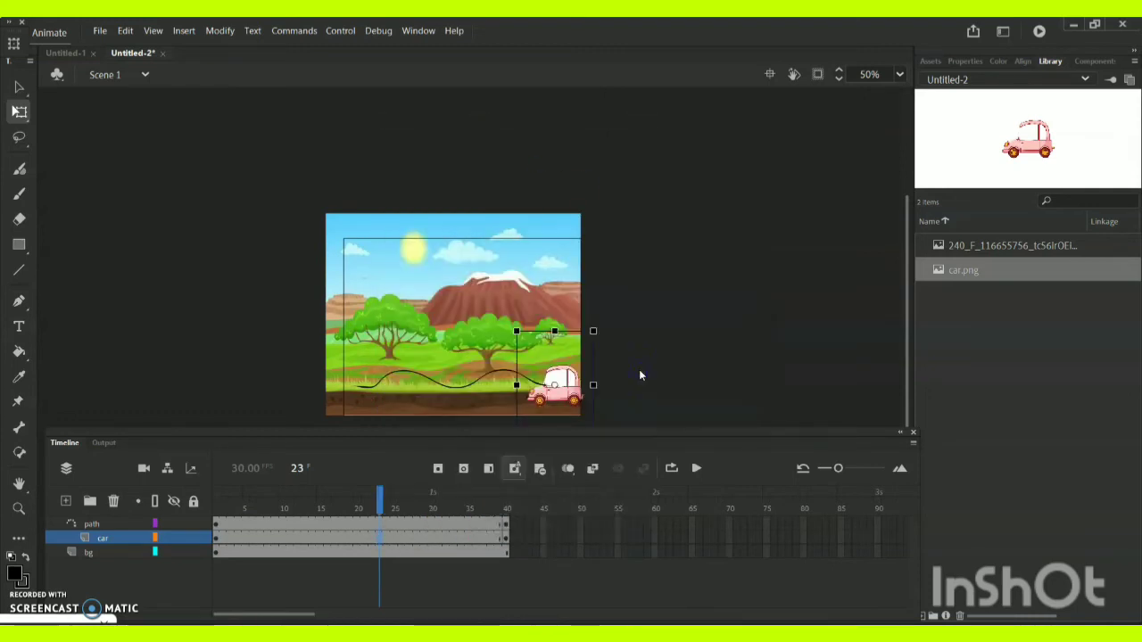
left_click_drag(395, 496, 528, 522)
Step: Play the car's motion along the wavy path from frame 1 to frame 40
key("Return")
left_click(569, 467)
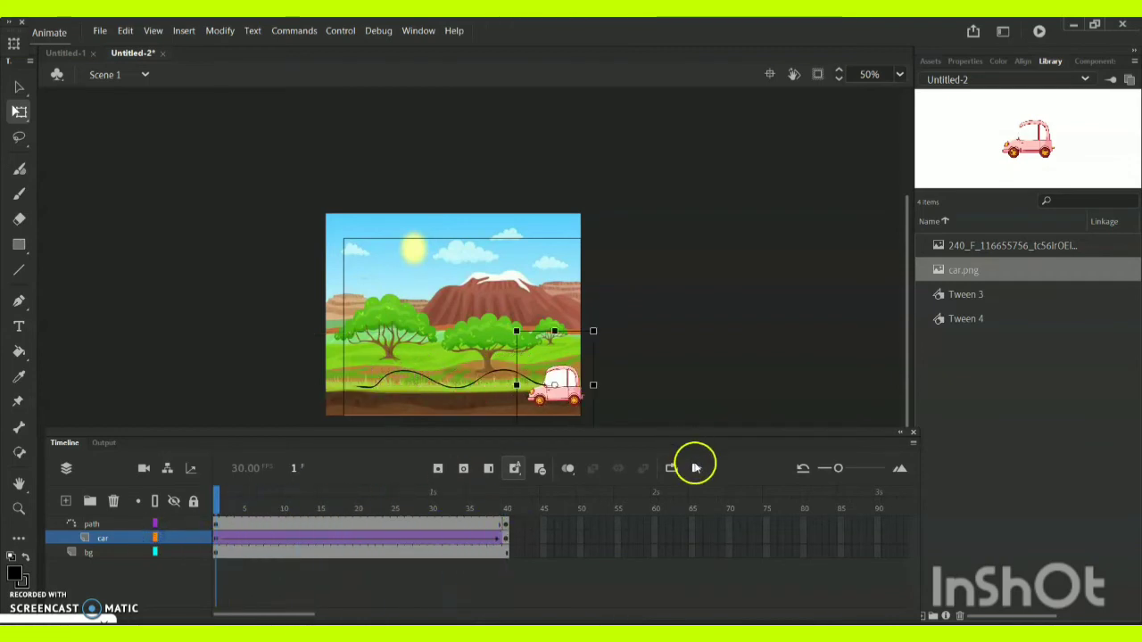
left_click(696, 467)
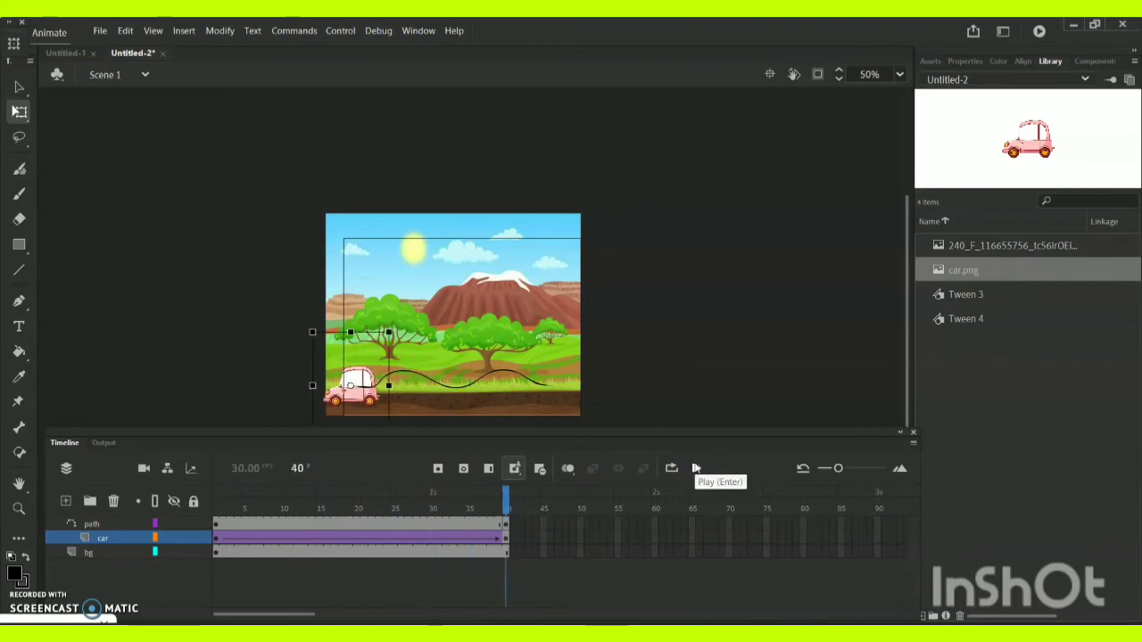
left_click(165, 541)
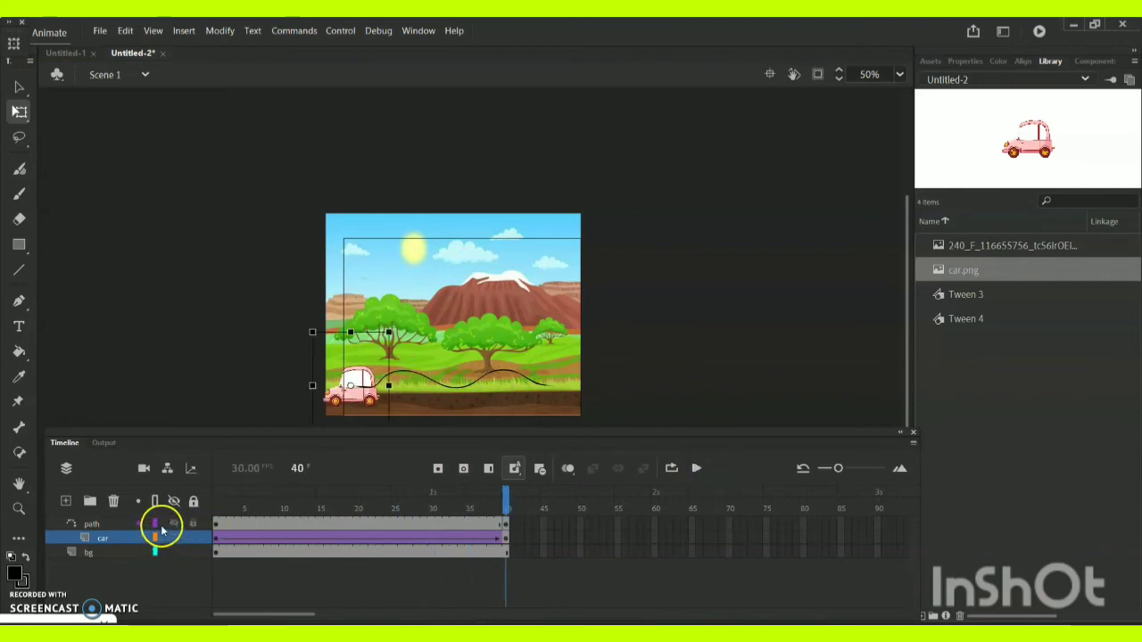
left_click(216, 546)
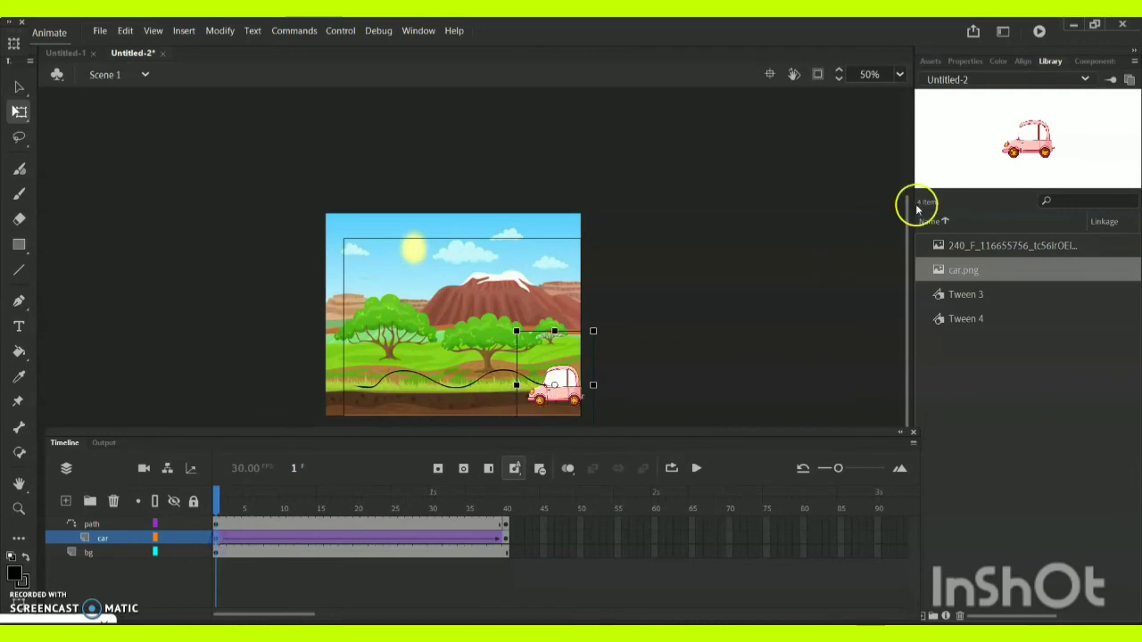
Step: Turn on Orient to path for the car's classic tween and replay to see it tilt
left_click(988, 66)
left_click(976, 62)
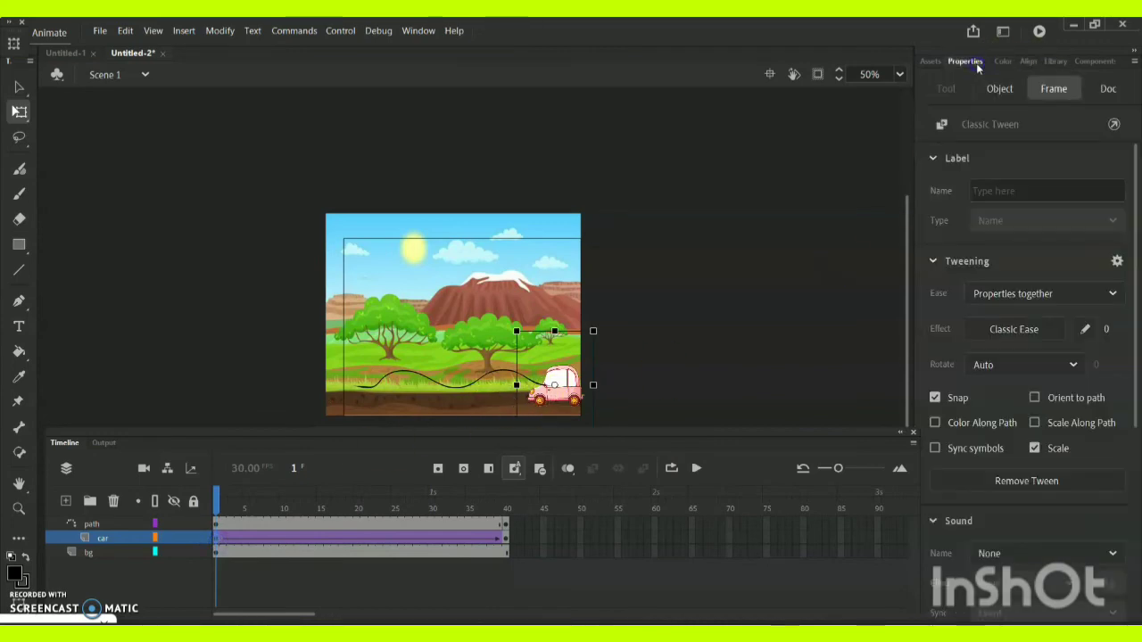
left_click(1035, 398)
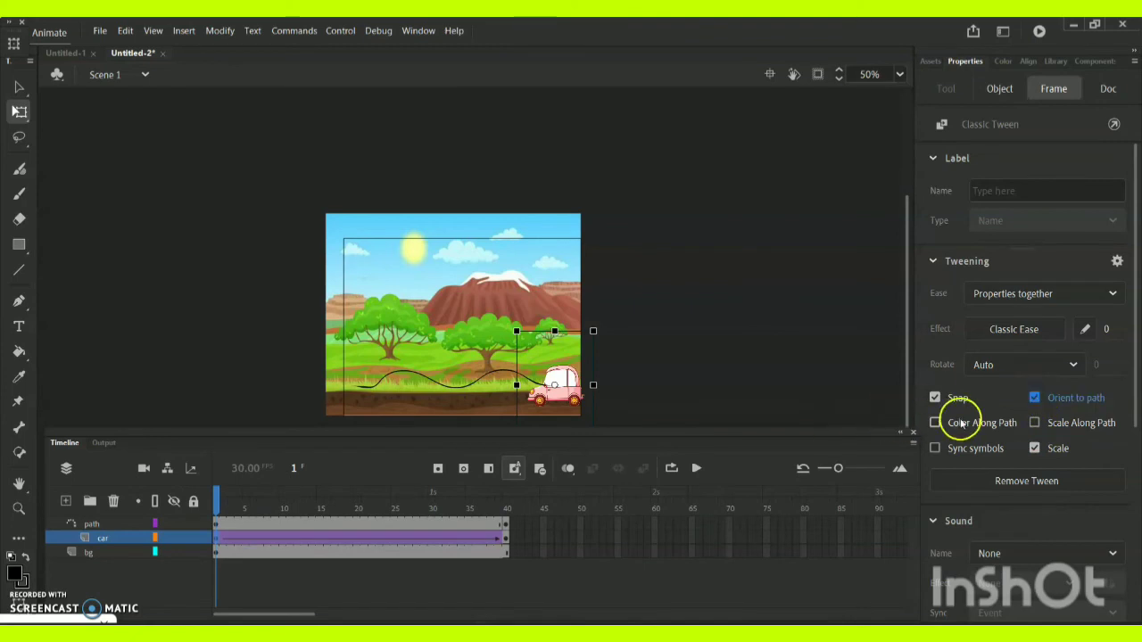
left_click(696, 469)
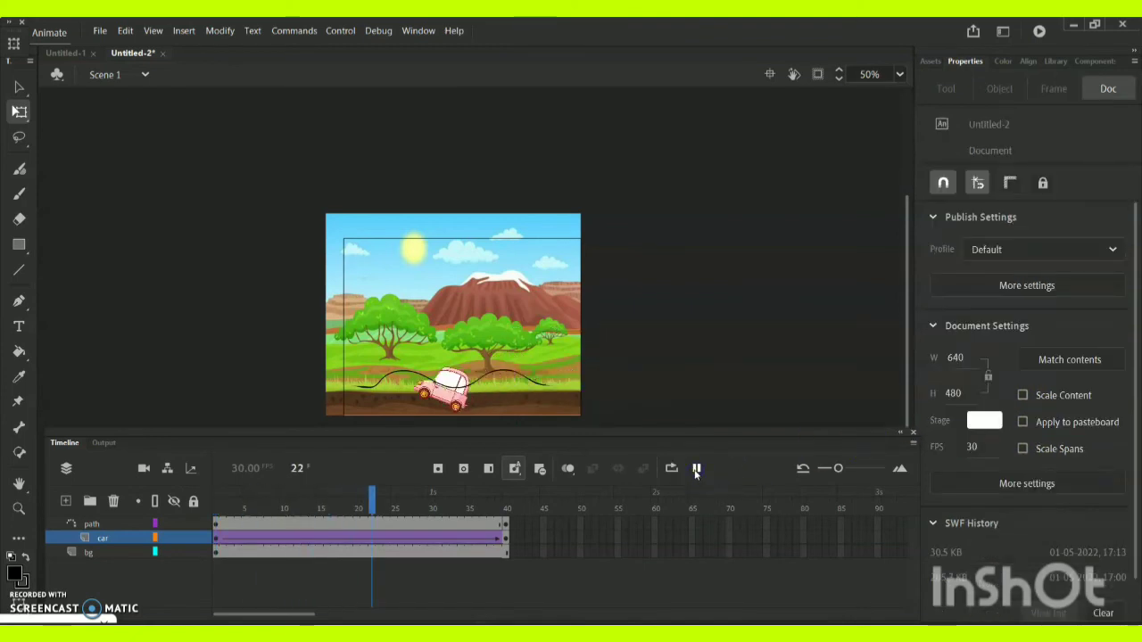
left_click(696, 469)
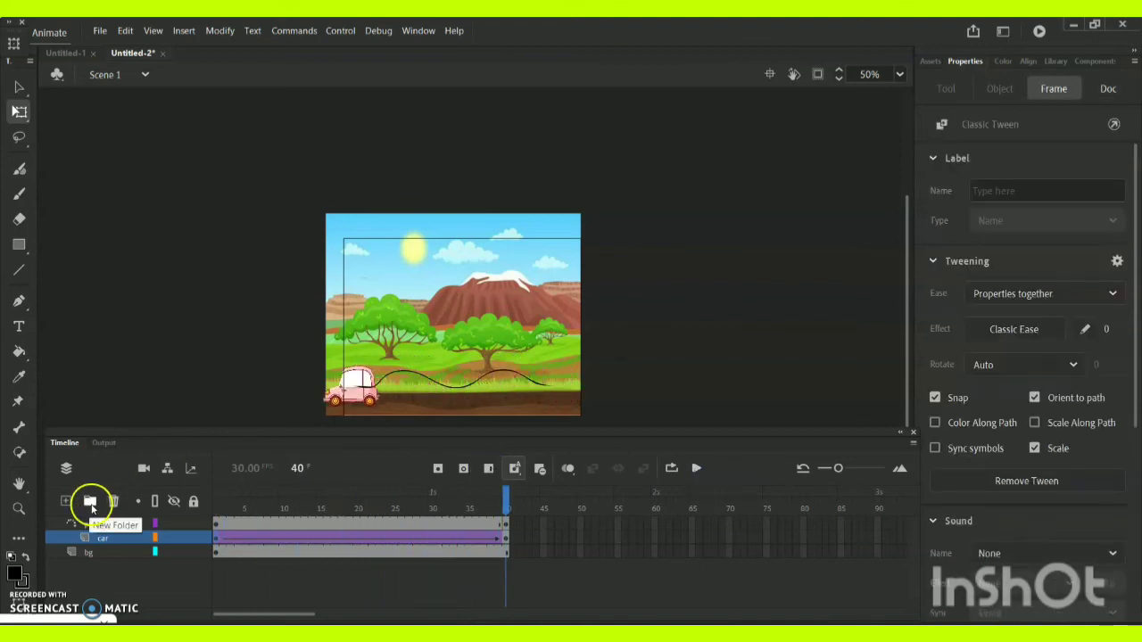
Step: Hide the wavy path layer, play the timeline, and test the car animation as Untitled-2.swf
left_click(153, 526)
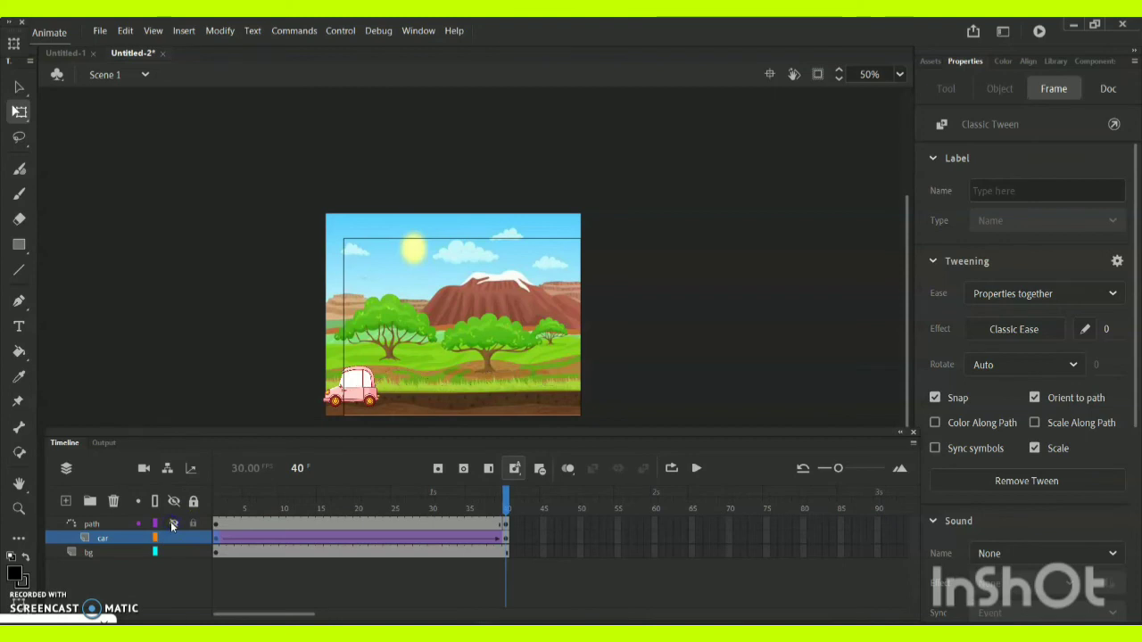
left_click(696, 470)
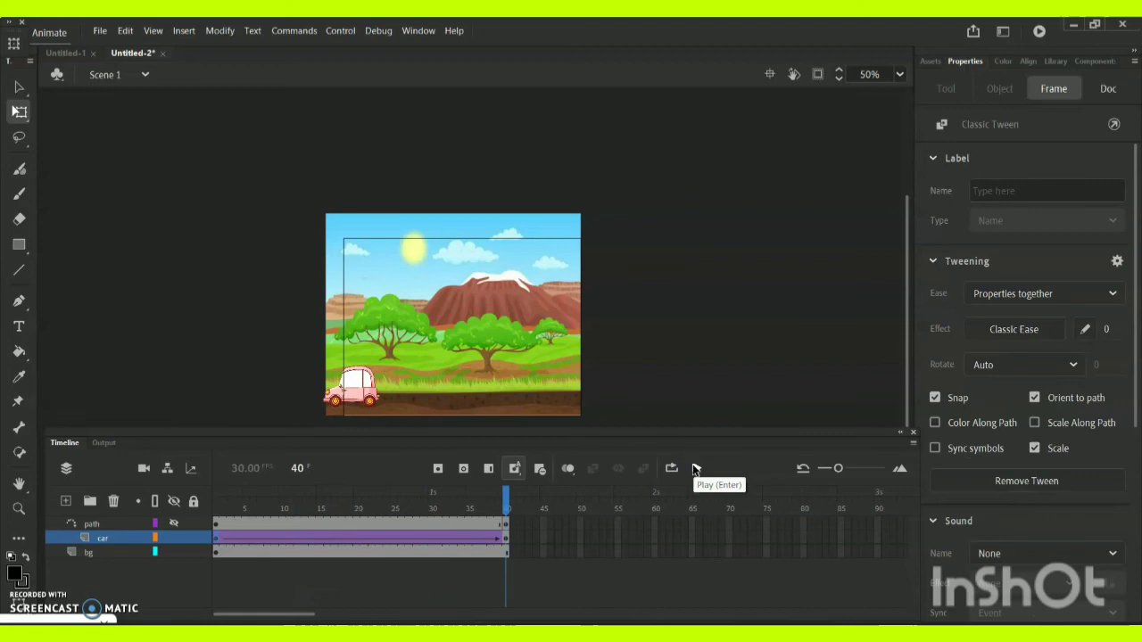
key("ctrl+Return")
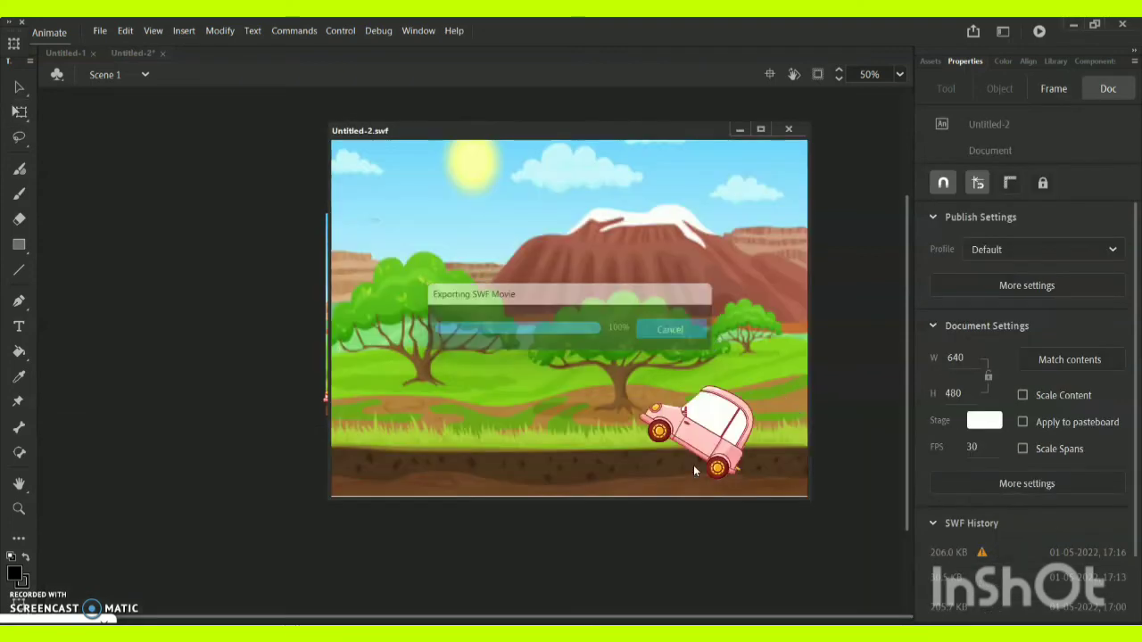